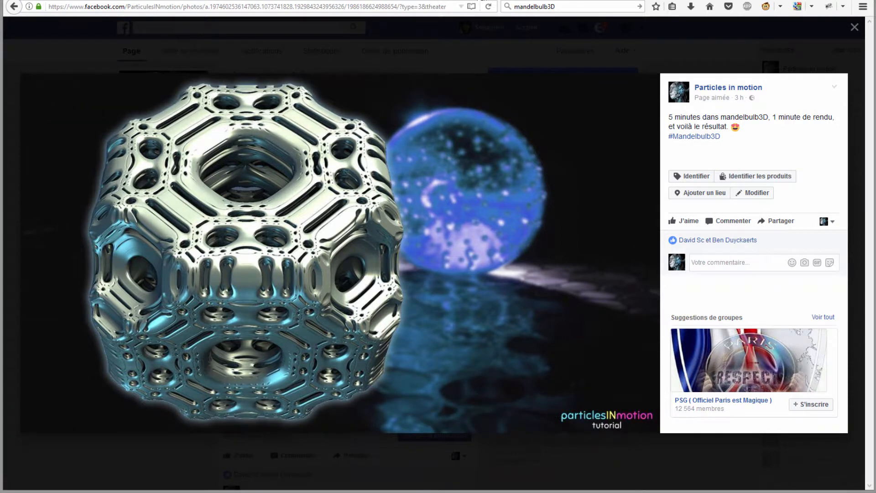
- Browse the Google image results for mandelbulb3D to see examples of fractal renders
key("alt+Left")
scroll(387, 325, "up", 10)
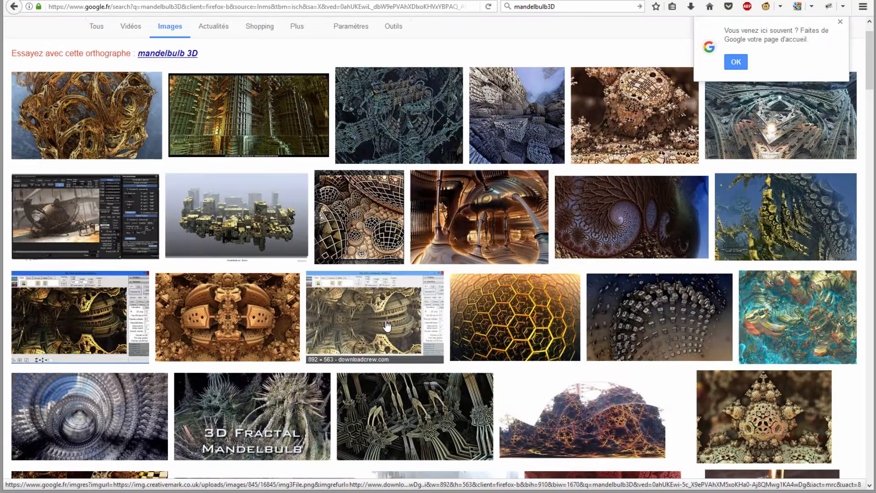
scroll(387, 325, "up", 1)
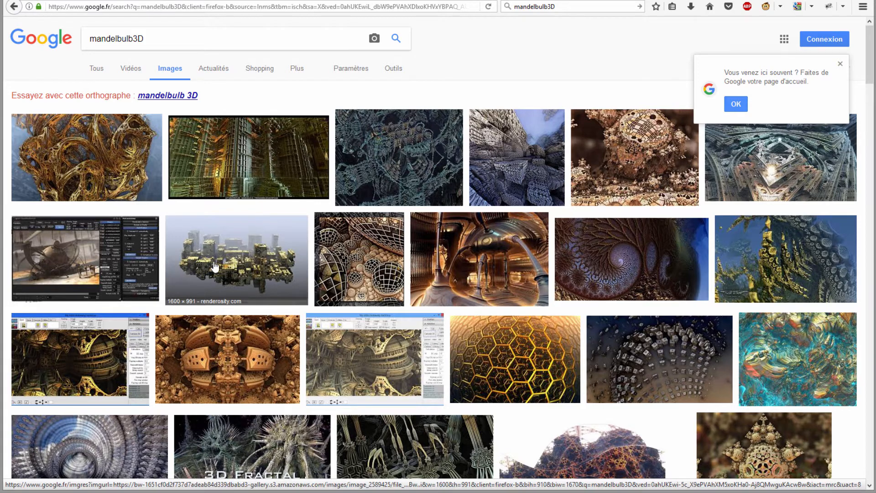
scroll(225, 268, "down", 8)
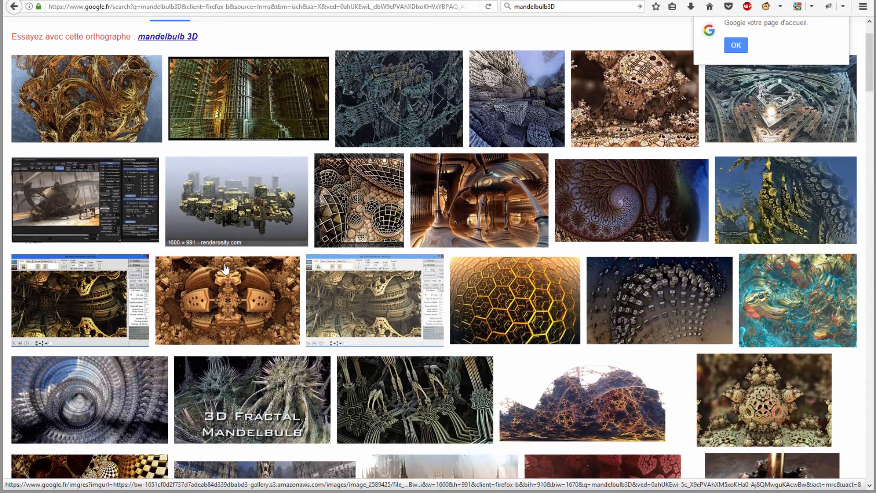
scroll(225, 268, "down", 2)
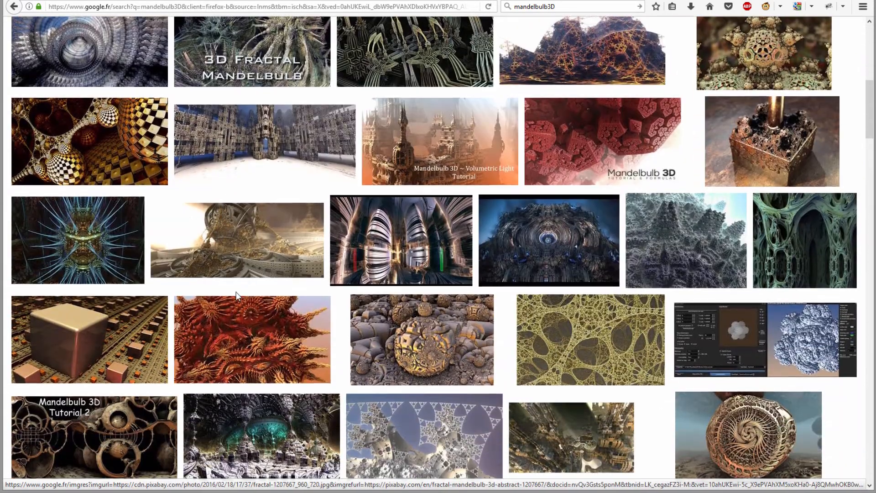
scroll(288, 294, "down", 2)
scroll(288, 294, "down", 16)
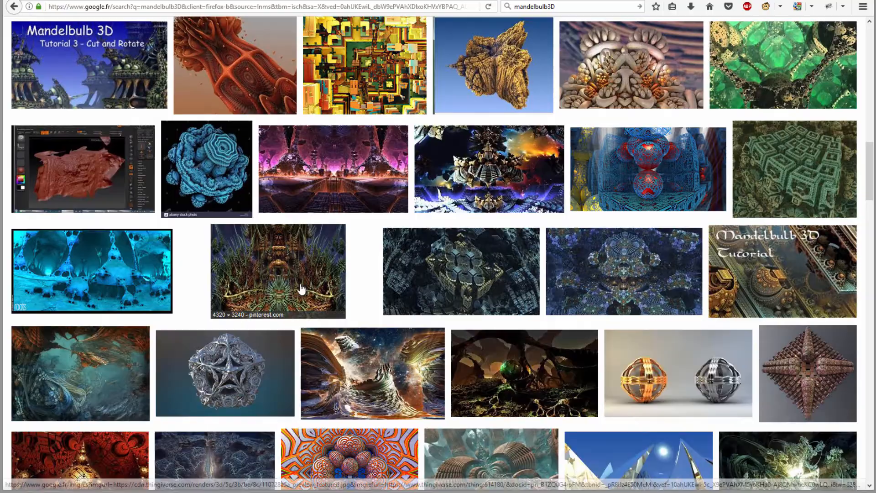
scroll(303, 287, "down", 10)
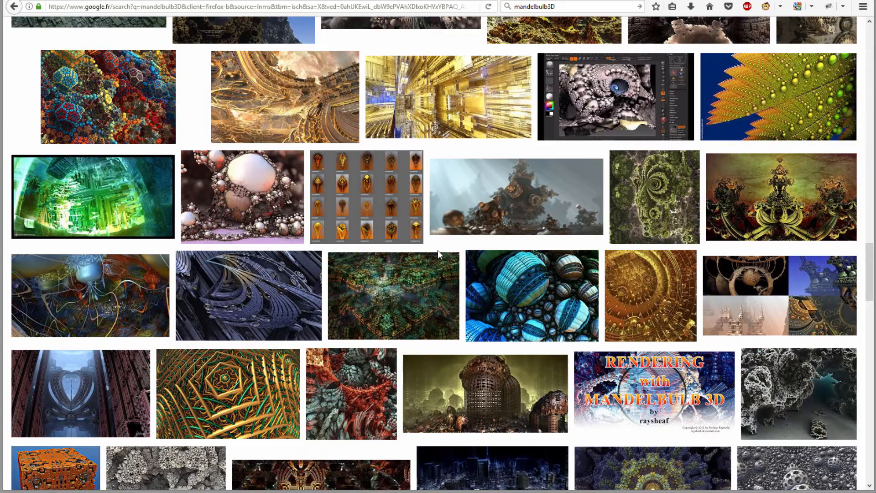
scroll(460, 272, "up", 8)
scroll(459, 273, "up", 20)
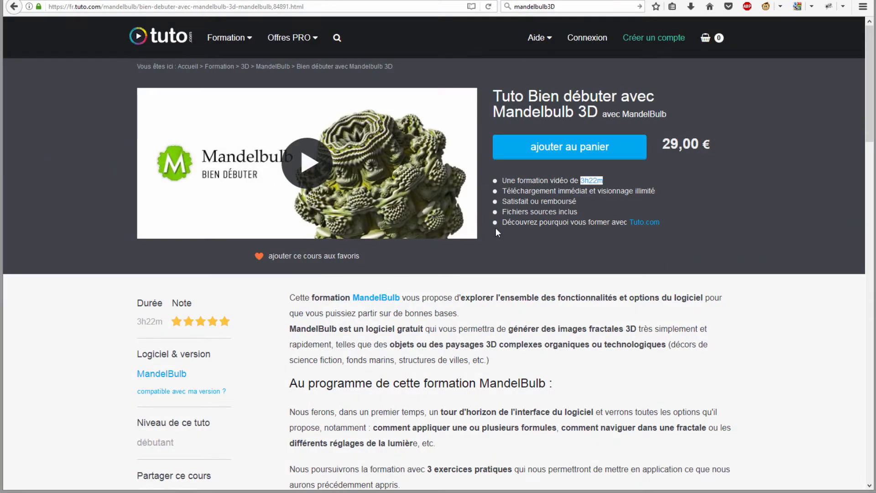
- Look through the Mandelbulb 3D course page on tuto.com and view its gallery image of the glassy sphere full size
scroll(658, 283, "down", 10)
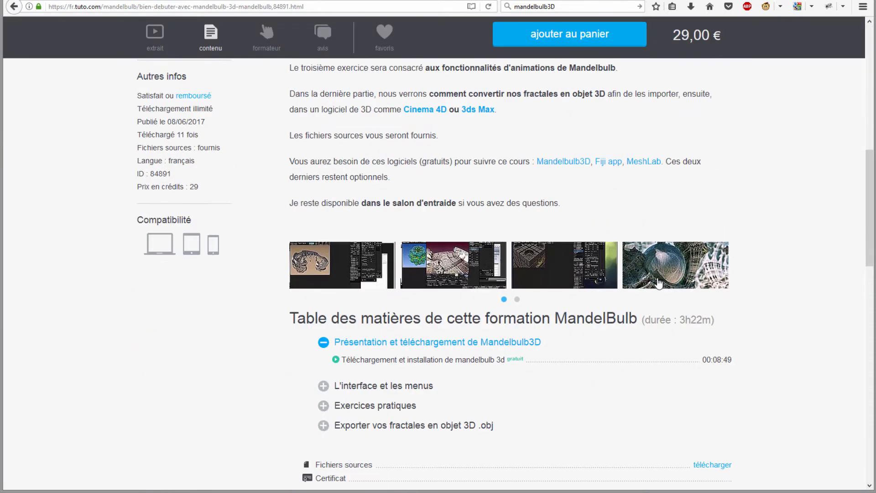
left_click(658, 283)
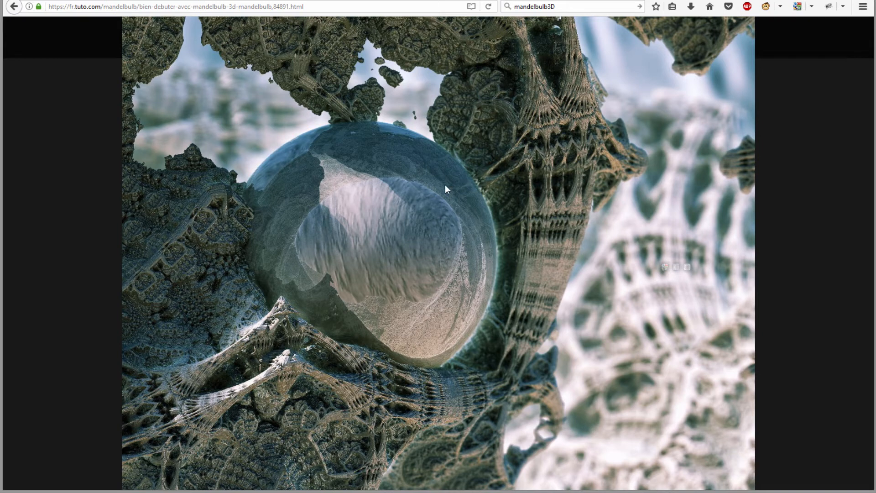
left_click(806, 107)
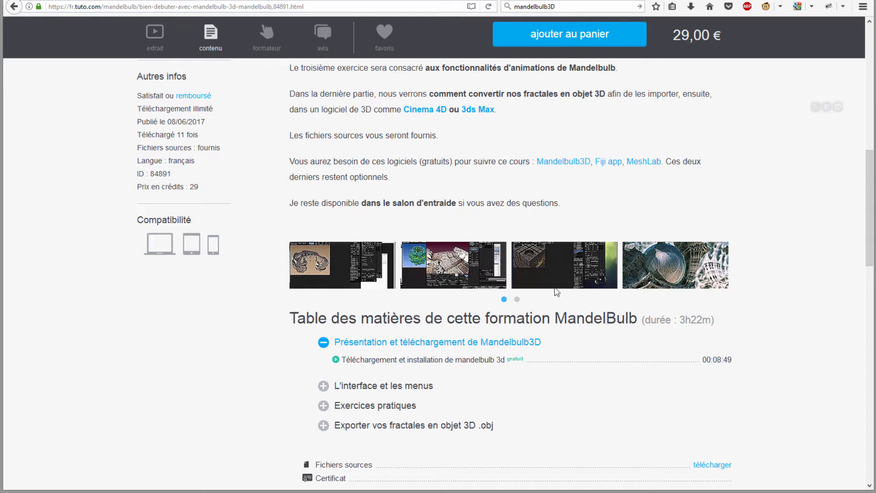
- Watch the Mandelbulb3D "immense city" video full screen in the Motion Designers Community group on Facebook
left_click(280, 1)
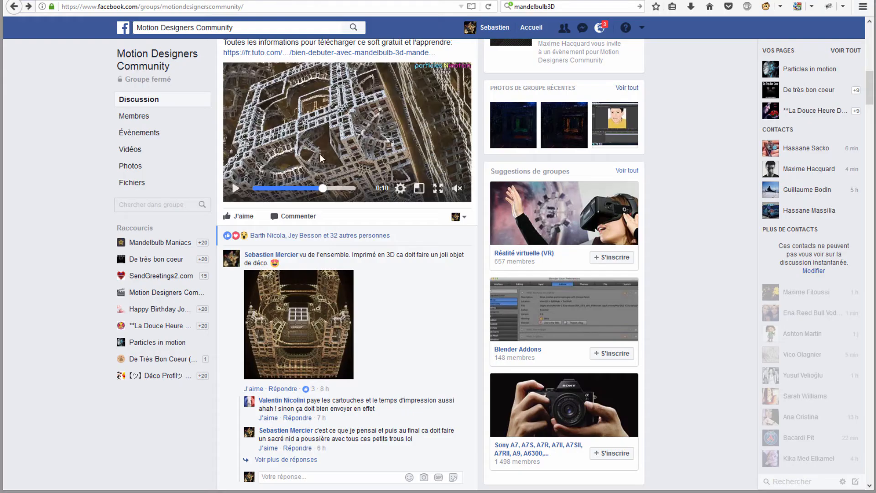
scroll(293, 200, "up", 3)
left_click(236, 307)
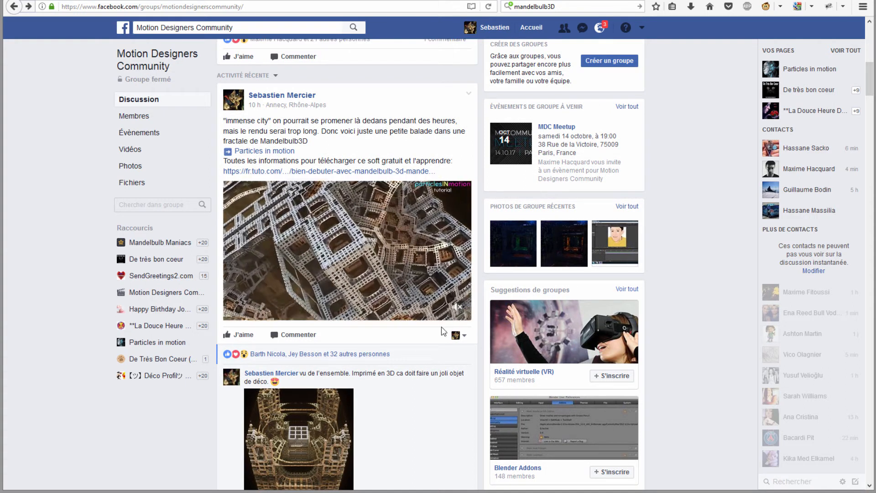
left_click(438, 307)
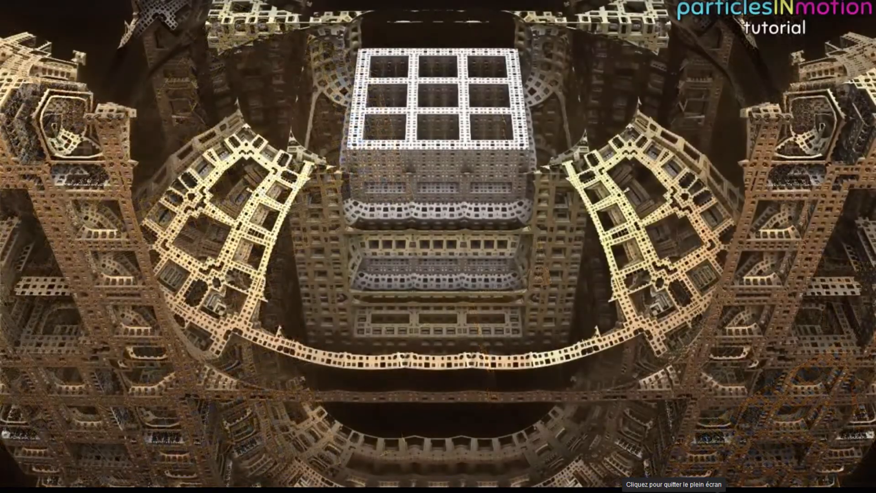
left_click(718, 492)
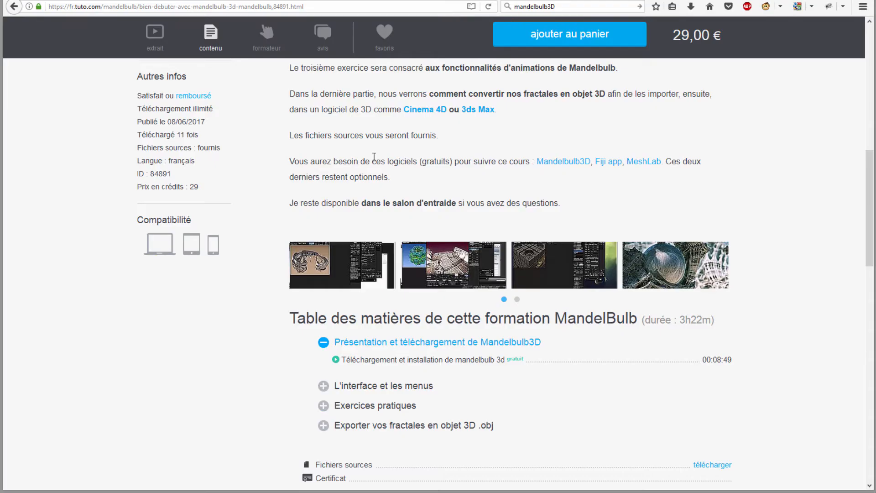
- Review the tuto.com course page, examining its programme, gallery, table of contents and the links to the required software
scroll(515, 154, "up", 10)
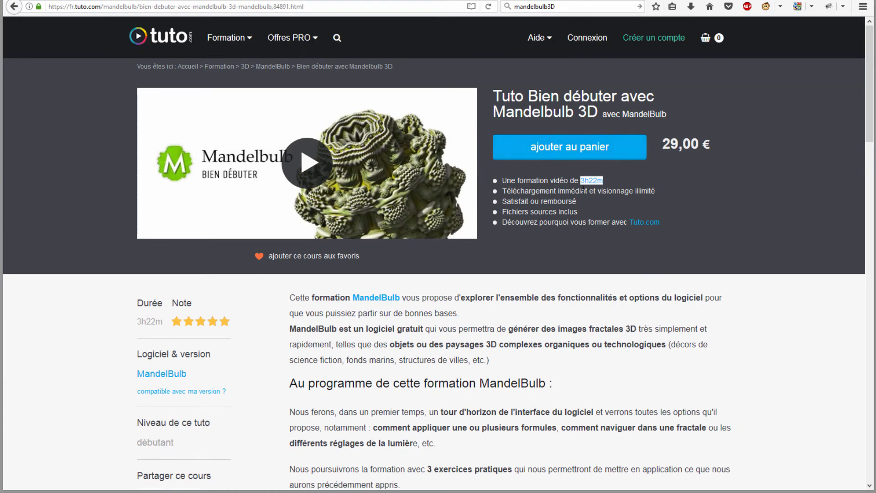
scroll(556, 211, "down", 15)
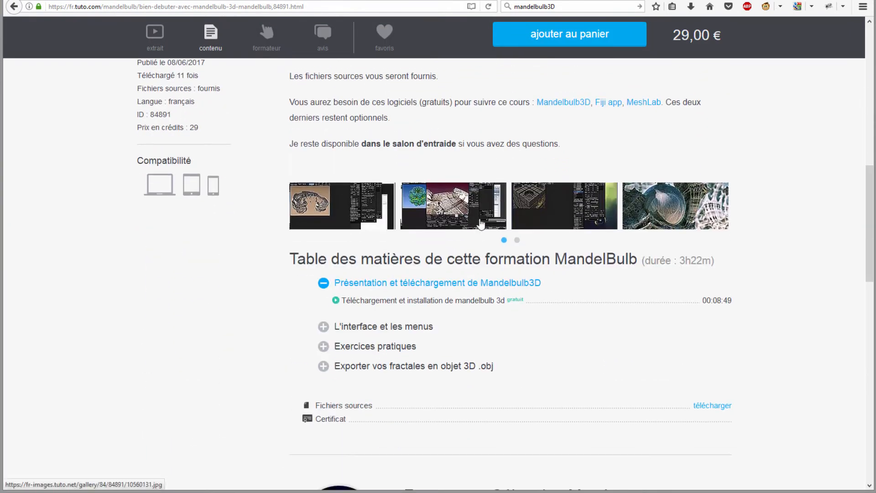
scroll(398, 256, "up", 15)
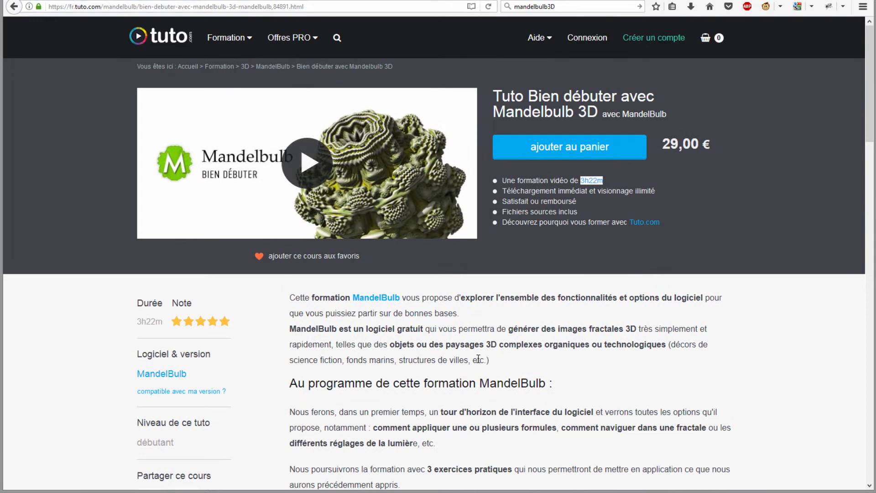
scroll(474, 361, "down", 6)
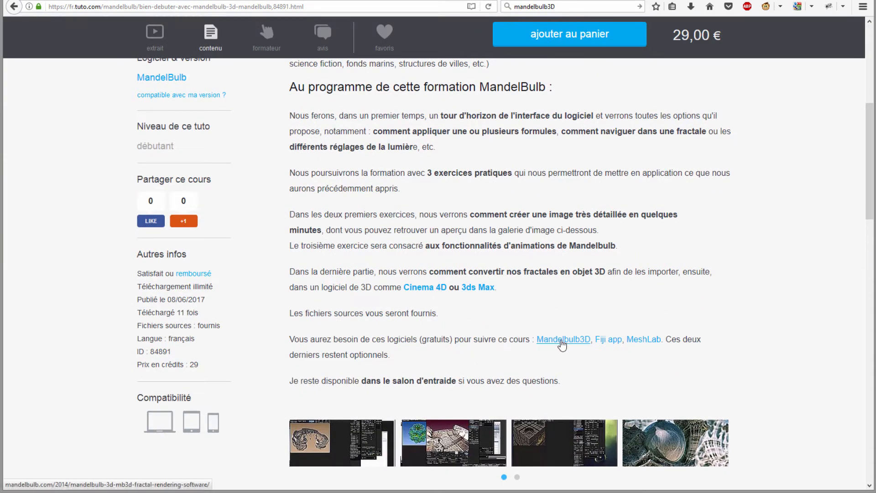
scroll(407, 239, "up", 3)
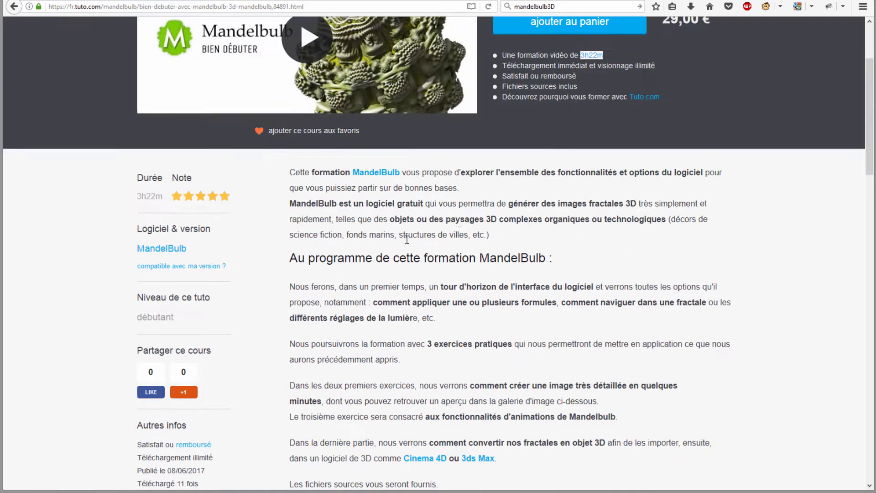
scroll(562, 397, "down", 2)
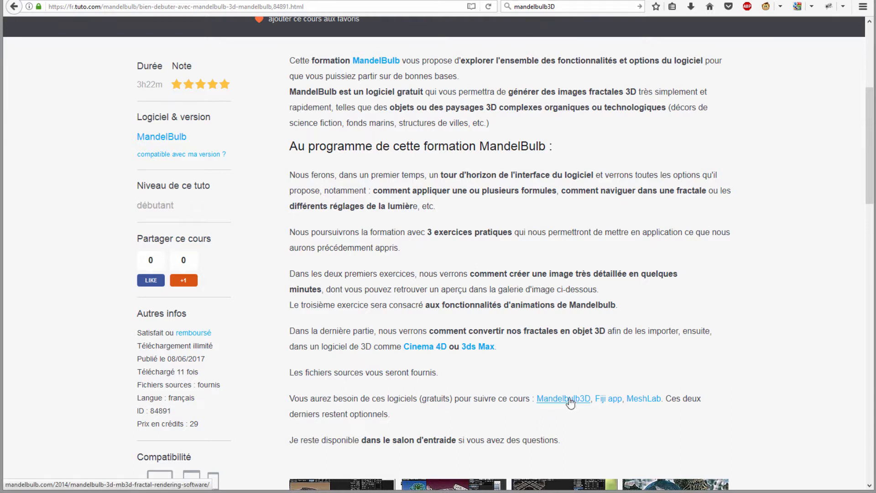
scroll(406, 170, "up", 5)
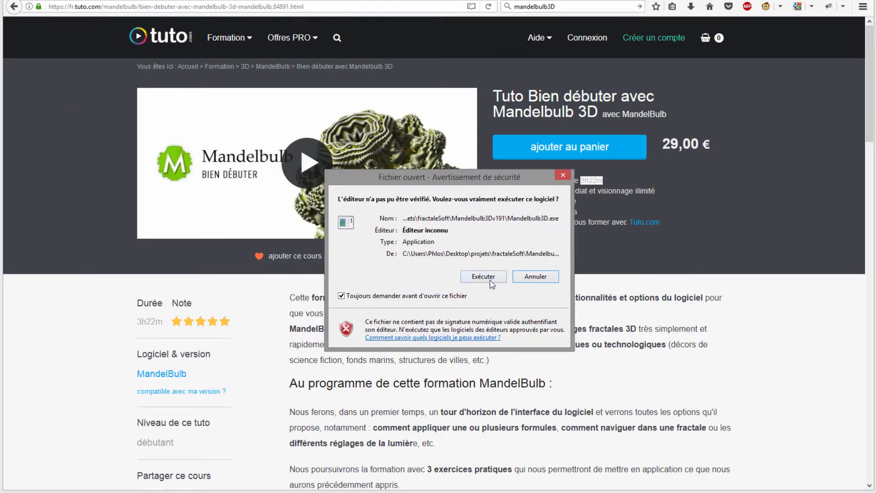
- Switch to Mandelbulb 3D by running Mandelbulb3D.exe, and calculate the default Integer Power fractal in 3D
left_click(483, 276)
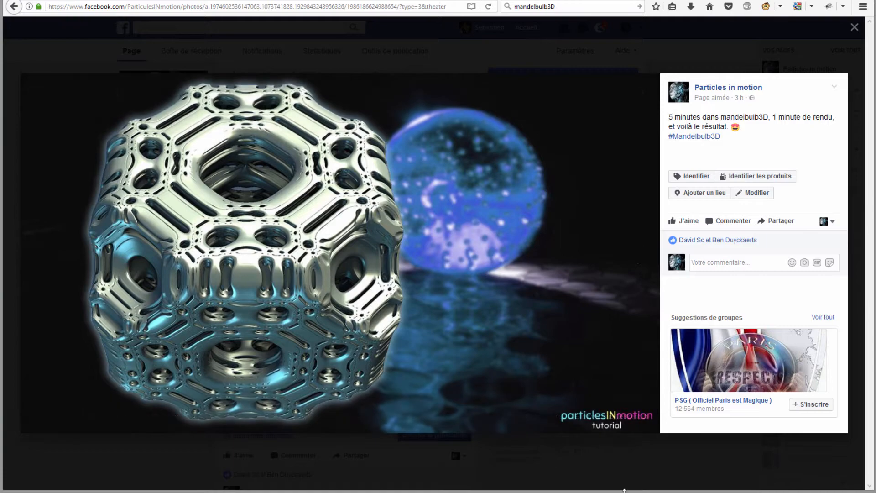
key("super+Down")
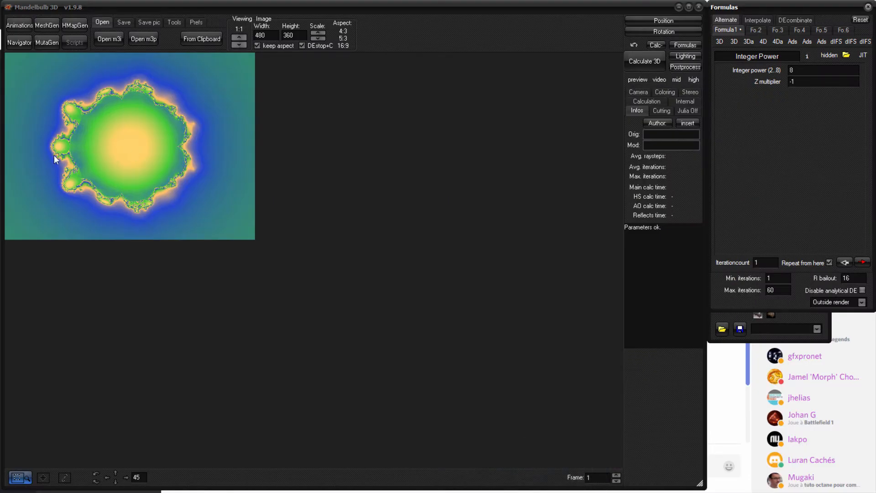
left_click(644, 61)
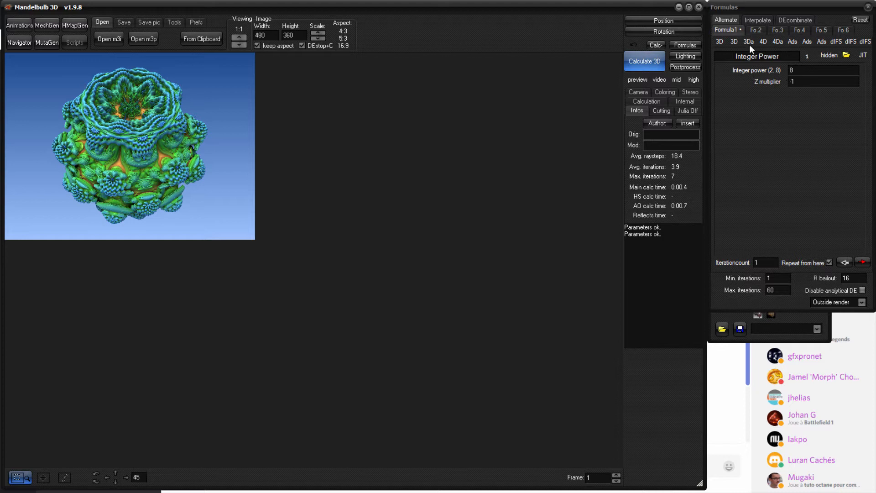
- Move the Formulas window over the main window's empty canvas and look through its six formula slots, ending on the first
left_click_drag(733, 9, 452, 78)
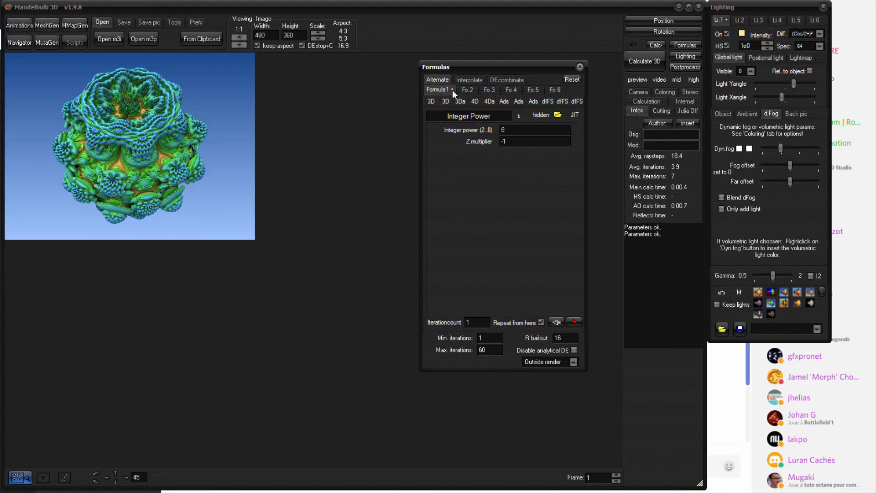
left_click(468, 89)
left_click(493, 90)
left_click(509, 90)
left_click(533, 90)
left_click(551, 90)
left_click(443, 93)
left_click_drag(448, 116, 489, 116)
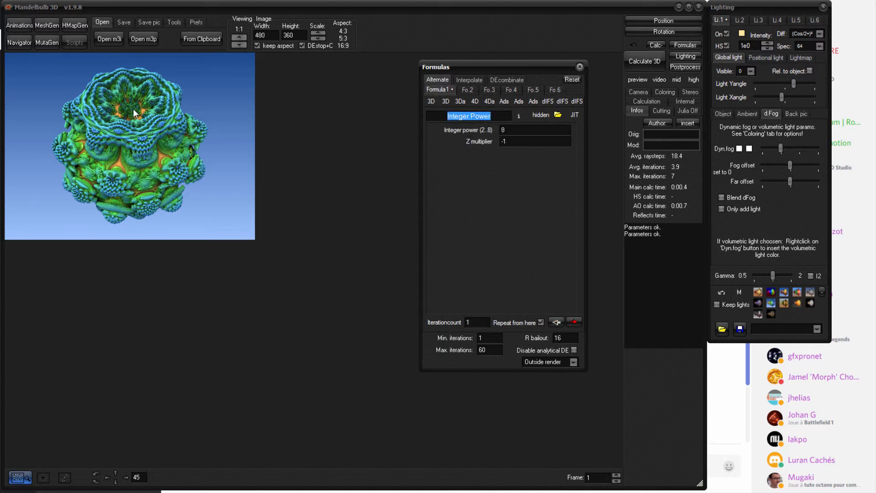
- Set the Integer power of the first formula to 5 and recalculate the fractal in 3D
left_click(504, 130)
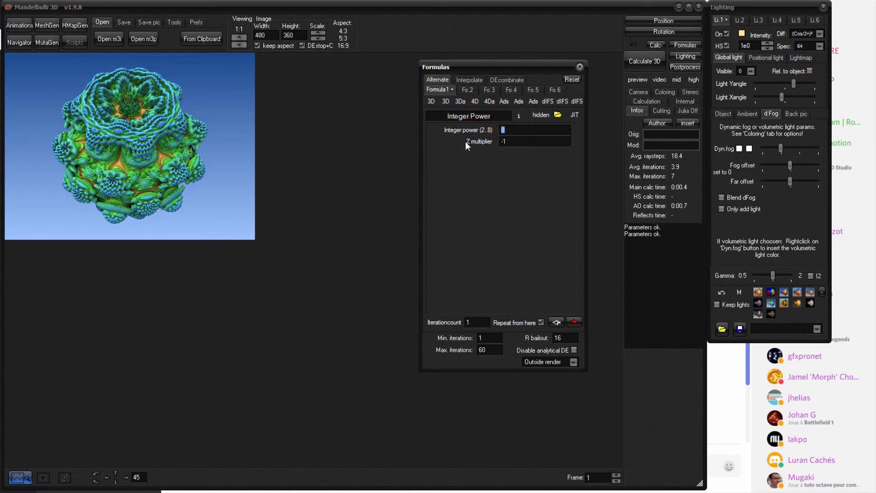
type("5")
left_click(642, 63)
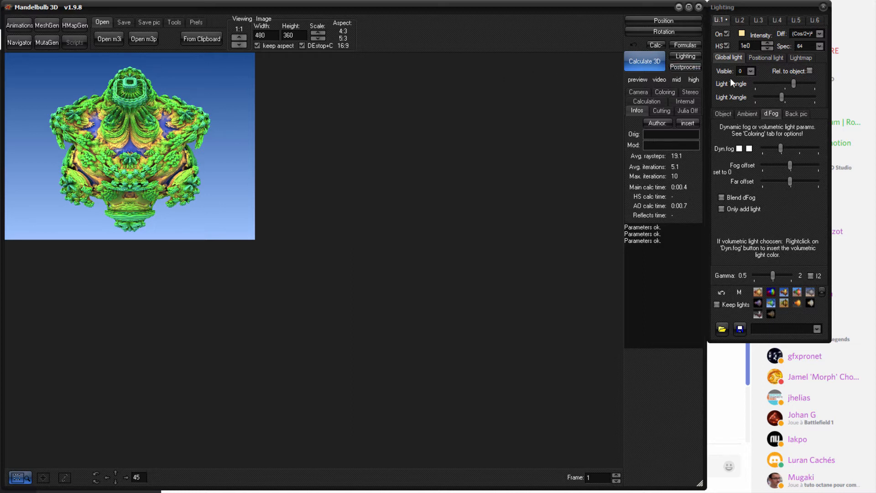
- Add the 3D formula Faehrten to the second formula slot and recalculate the fractal
left_click(682, 46)
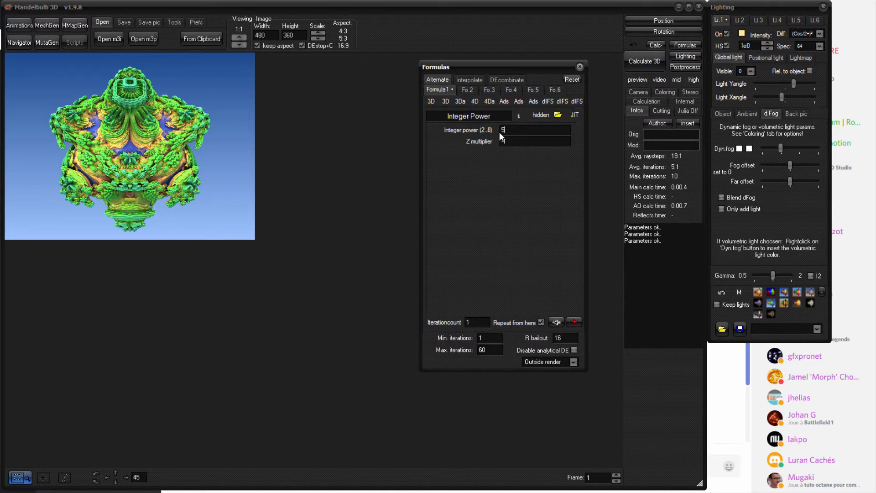
left_click(468, 90)
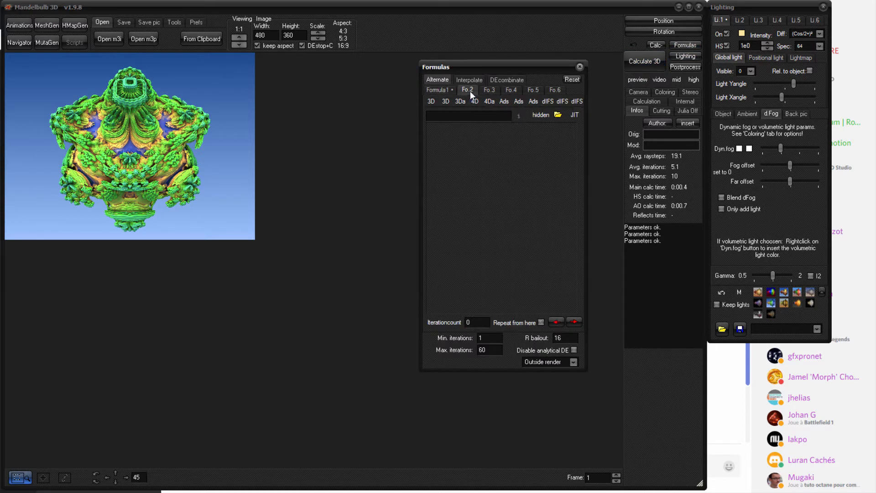
left_click(446, 104)
left_click(452, 191)
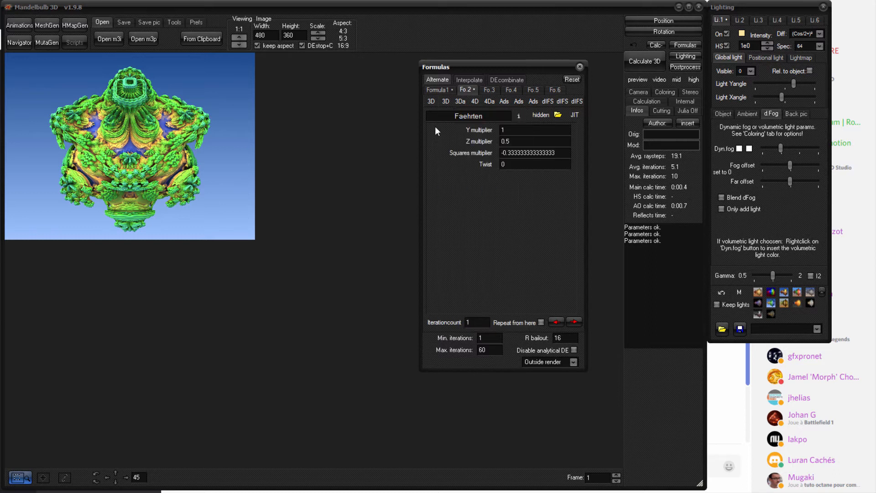
left_click(627, 64)
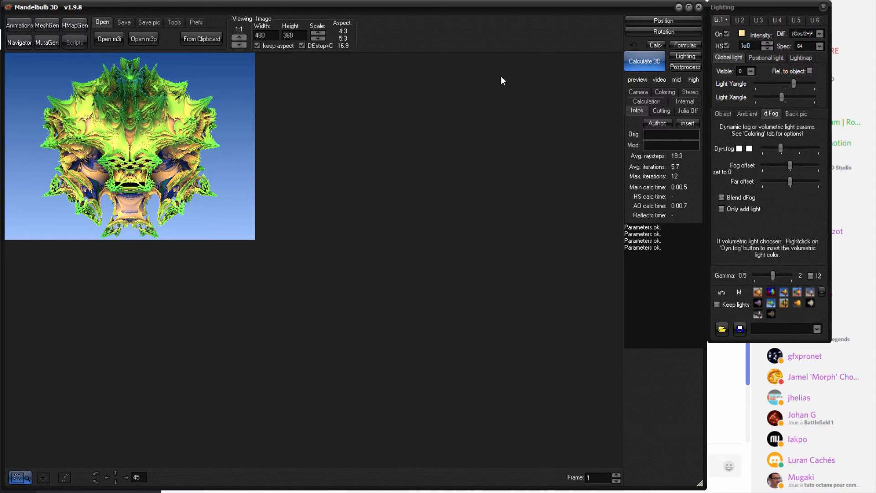
- Clear the Faehrten formula from the second formula slot and recalculate the fractal in 3D
left_click(685, 45)
left_click(431, 101)
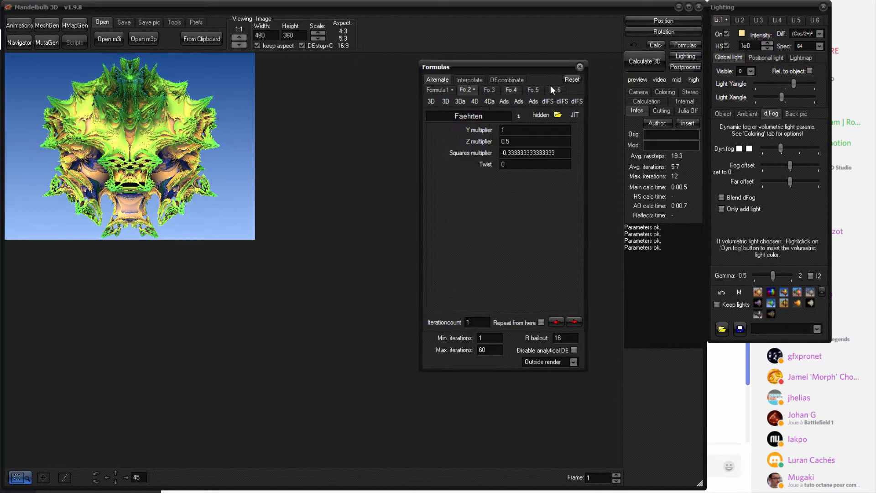
double_click(489, 118)
key("BackSpace")
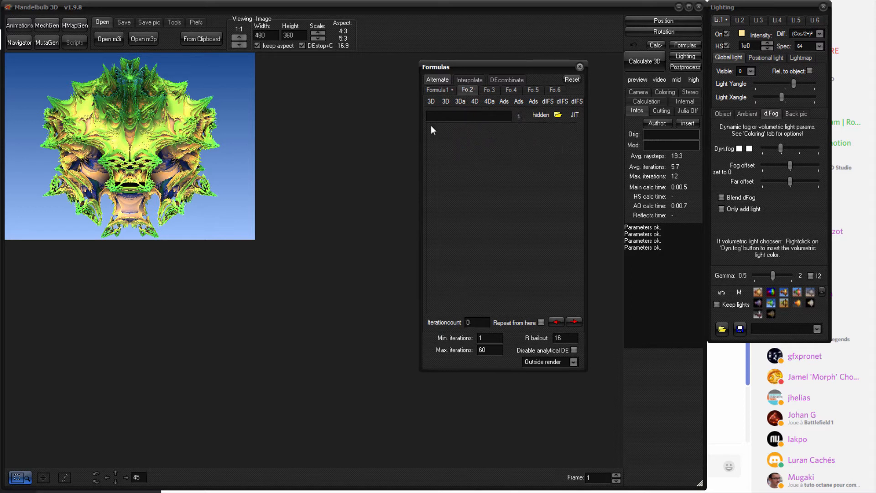
left_click(461, 103)
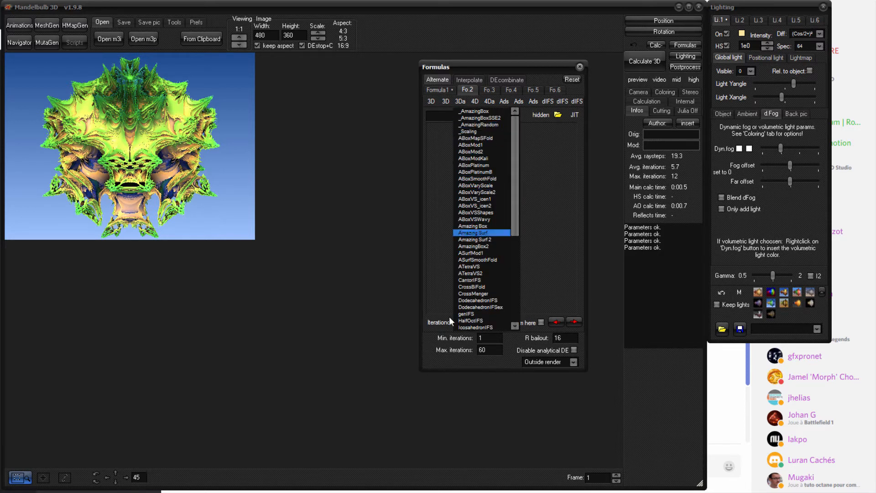
left_click(638, 64)
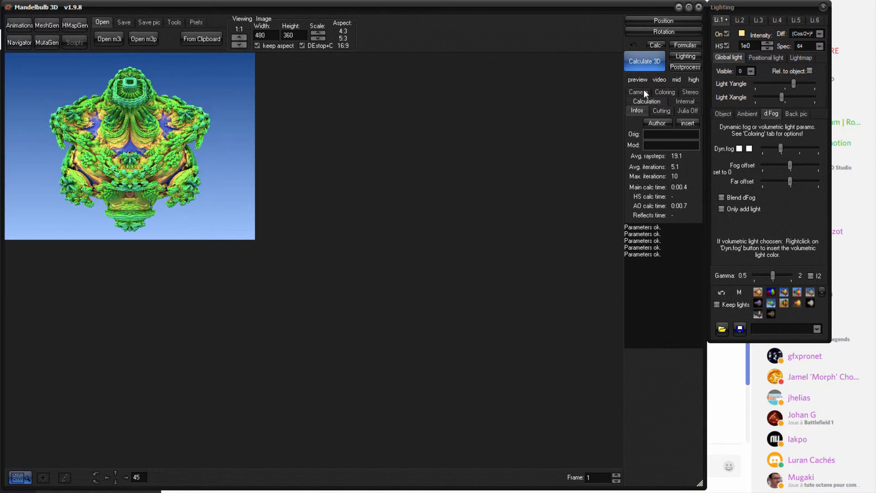
- Close the enlarged example photo in the browser and replace Integer Power with the Amazing Box formula in the first slot
left_click(688, 45)
key("Escape")
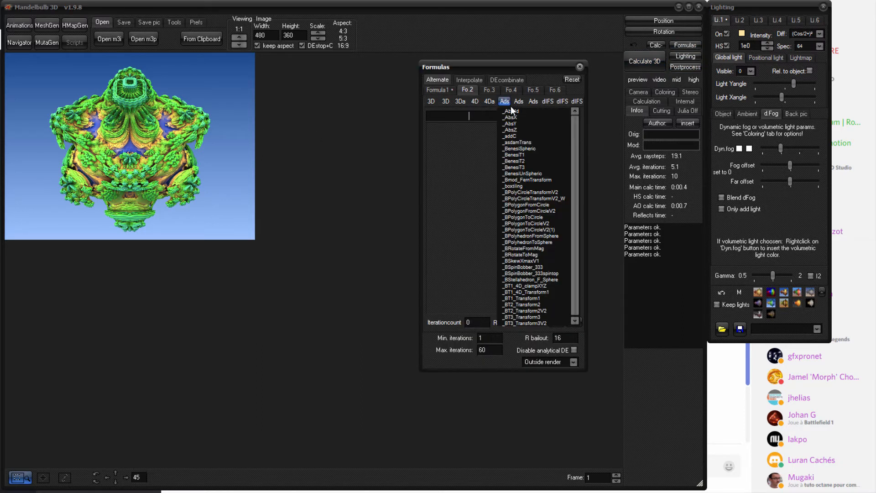
left_click(431, 91)
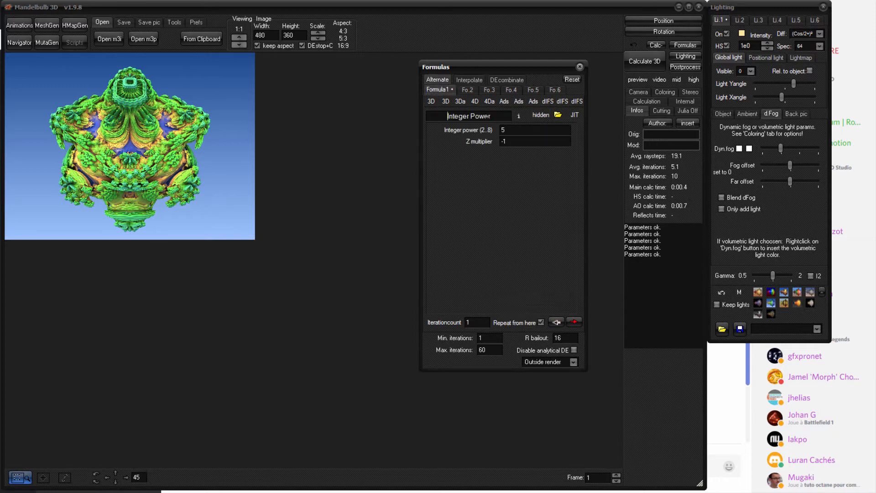
double_click(448, 116)
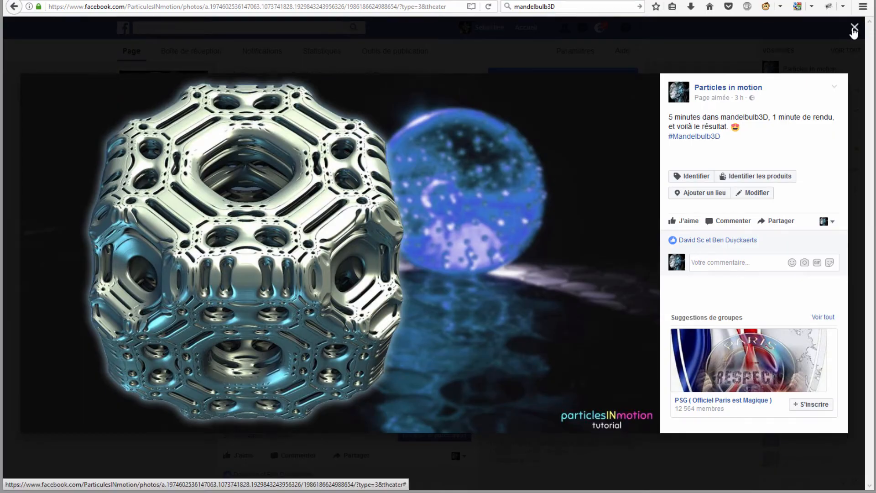
left_click(854, 27)
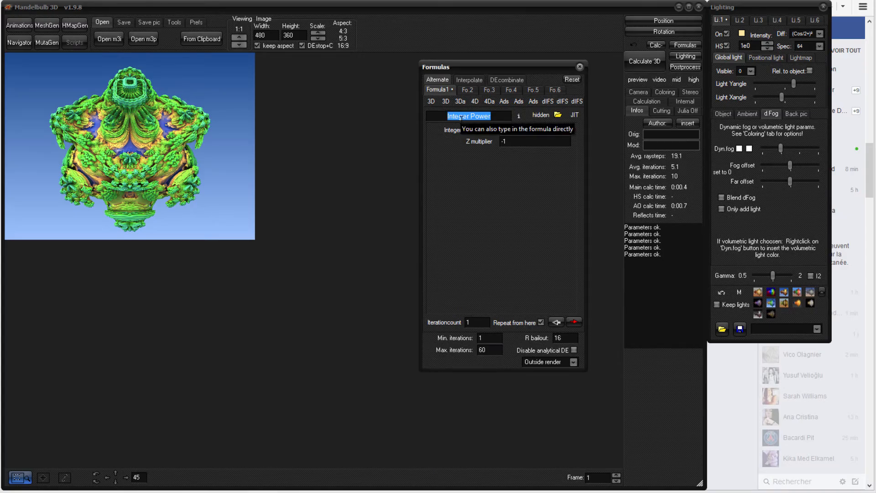
type("ama")
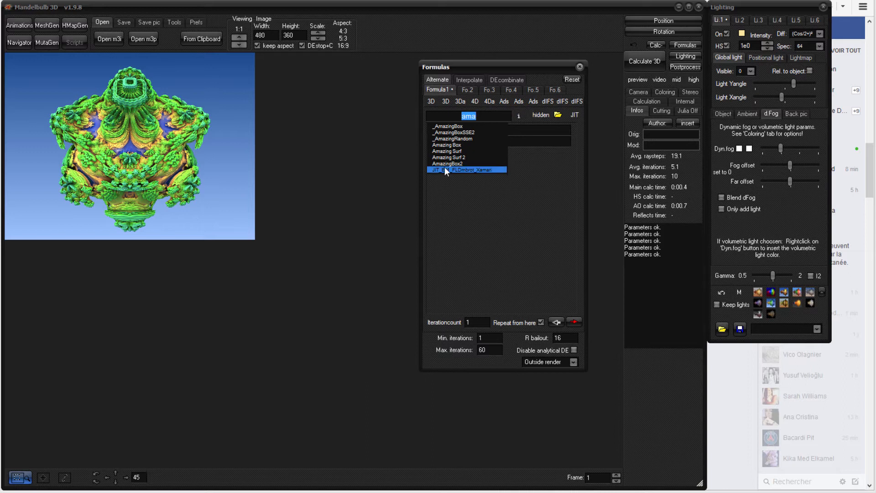
left_click(445, 146)
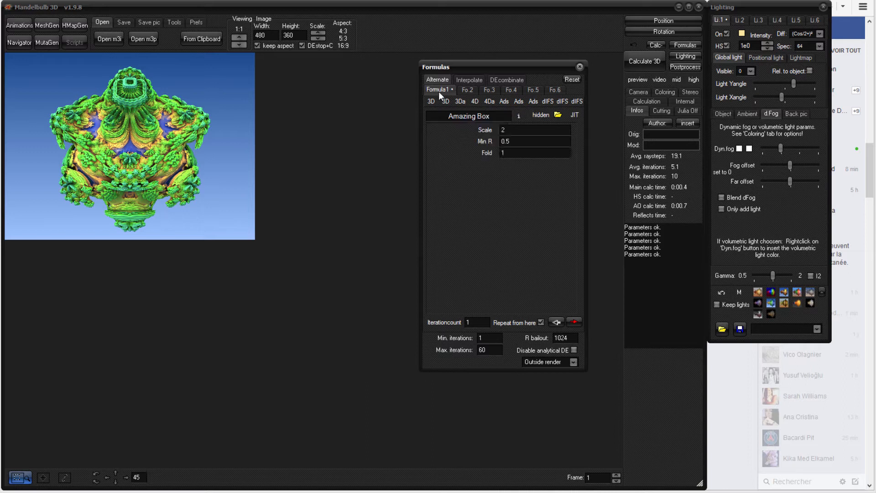
- Look through the 3D, 3Da and 4D formula lists without choosing another formula
left_click(431, 102)
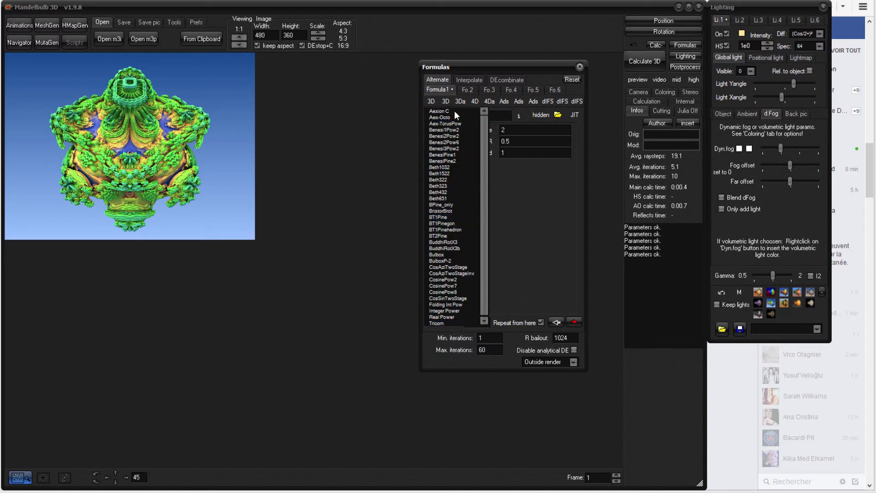
scroll(454, 111, "up", 5)
left_click(459, 133)
left_click(426, 101)
left_click(442, 102)
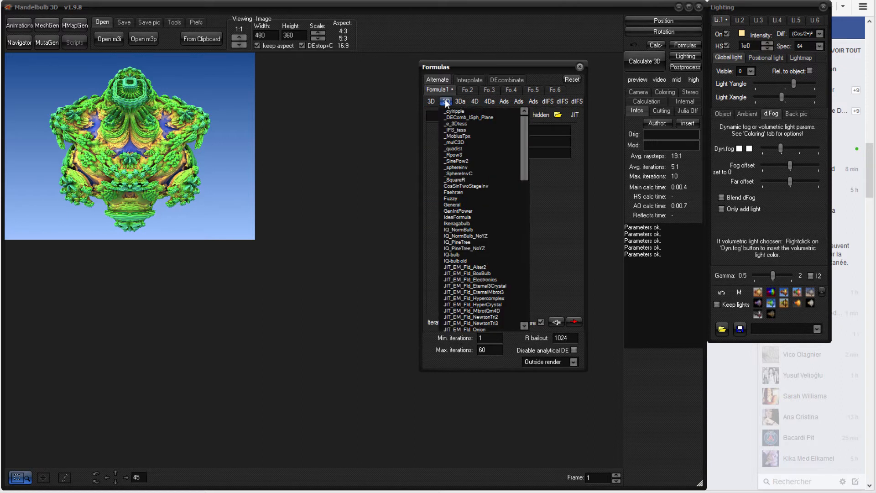
left_click(472, 99)
left_click(465, 100)
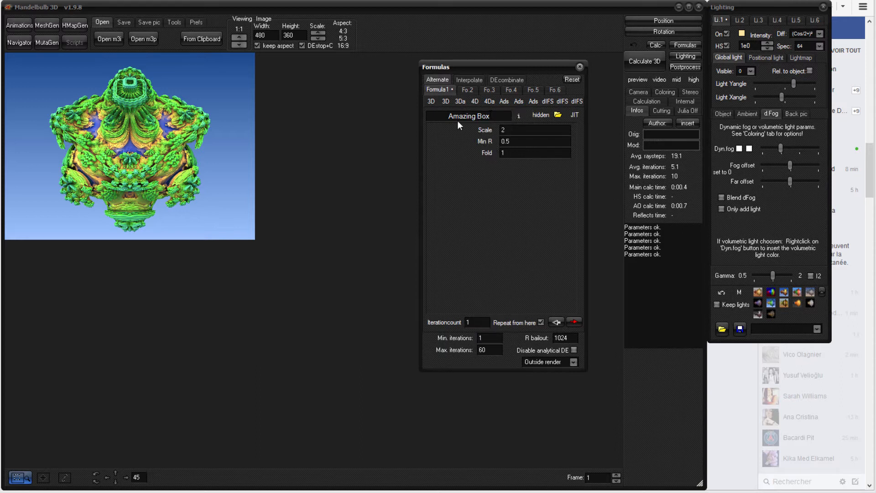
- Add the Menger4 formula to the second formula slot by searching for its name
left_click(466, 89)
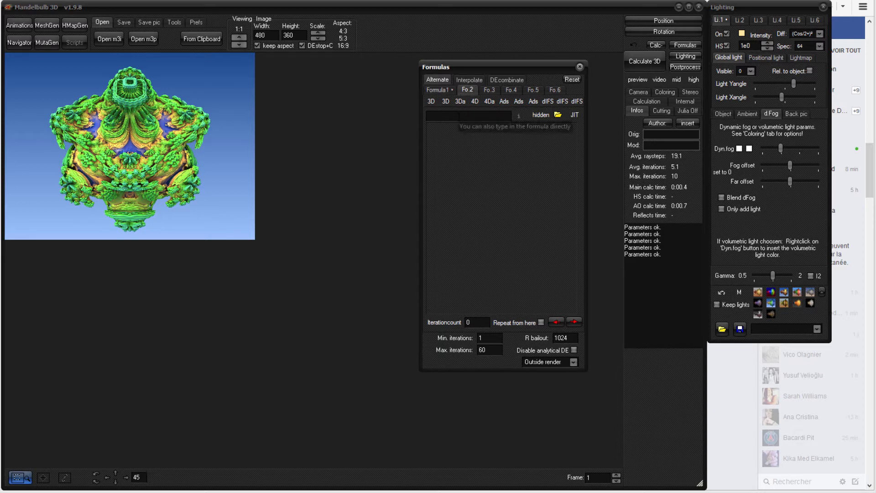
left_click(469, 115)
type("men")
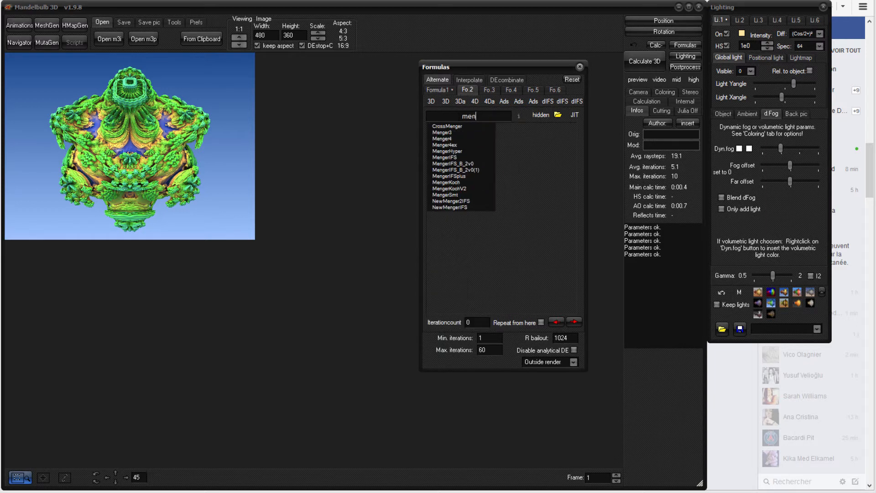
type("ger4")
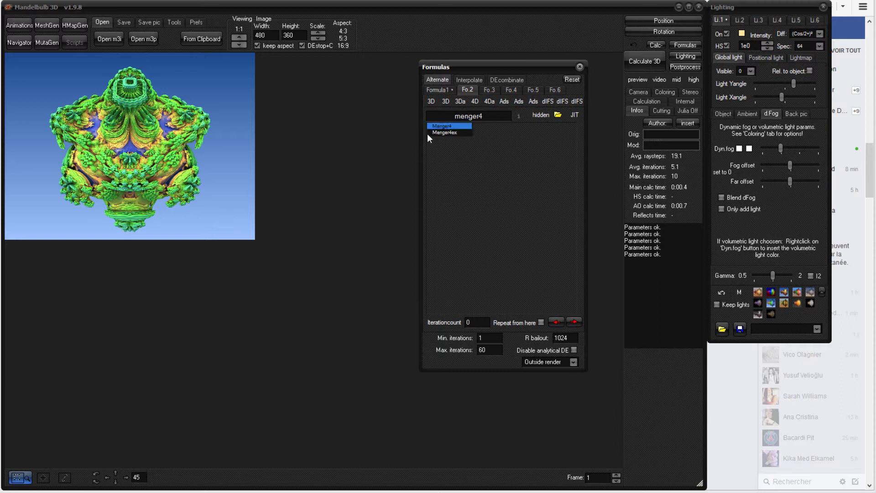
left_click(440, 127)
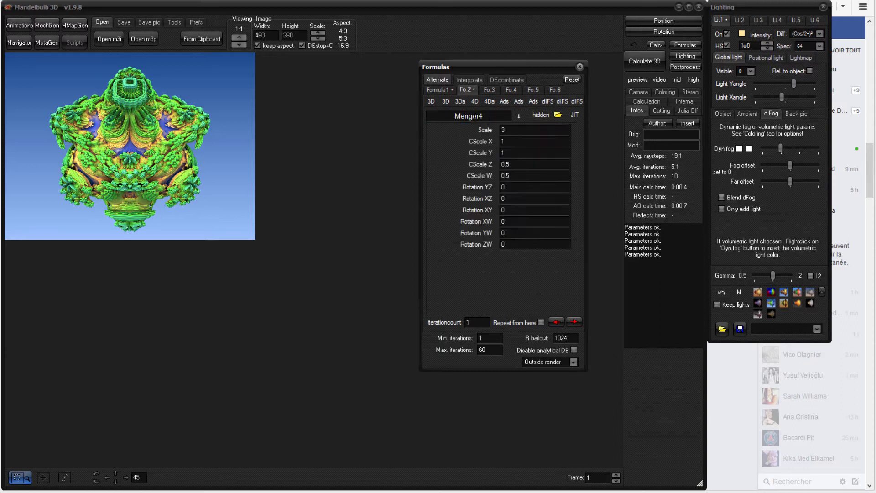
- Add the MengerSmt formula to the third formula slot by searching for its name
left_click(489, 89)
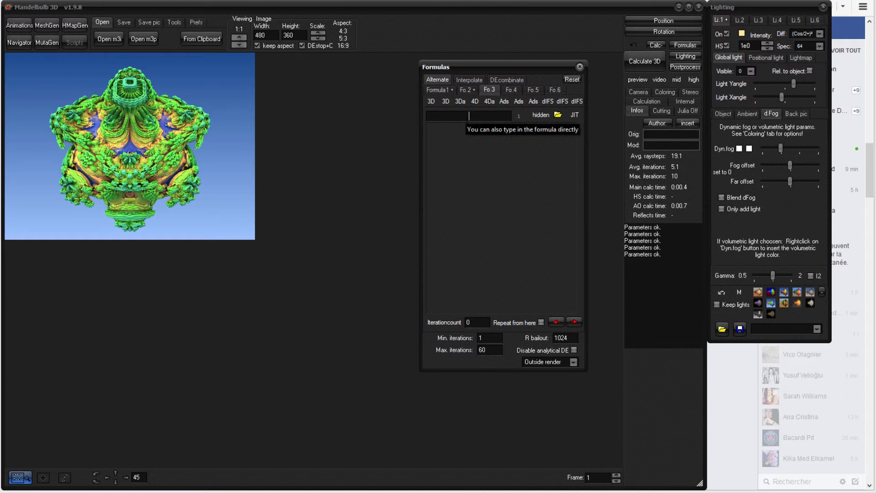
type("mengers")
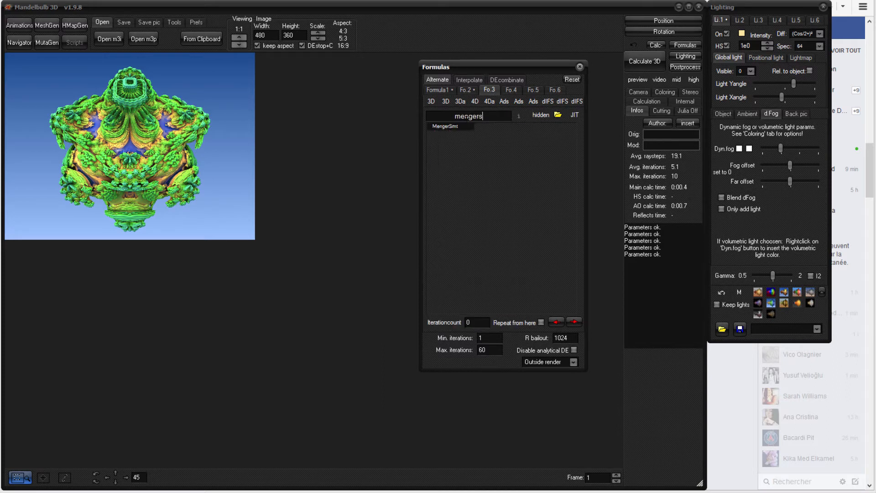
left_click(448, 127)
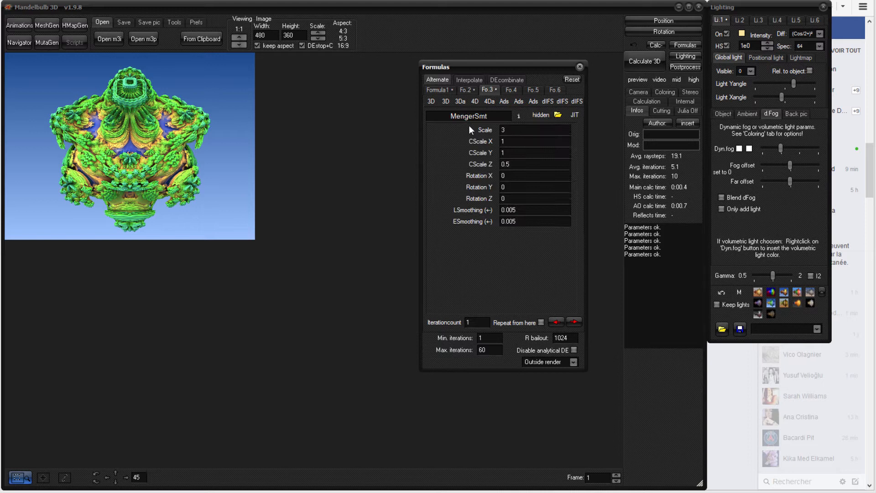
- Set the hybrid type to DEcombinate with the value 3 and calculate the fractal in 3D
left_click(507, 78)
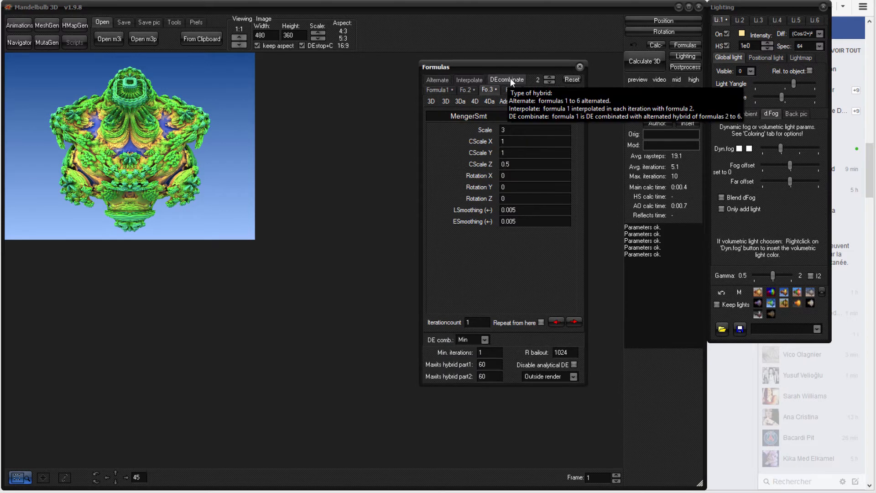
left_click(551, 78)
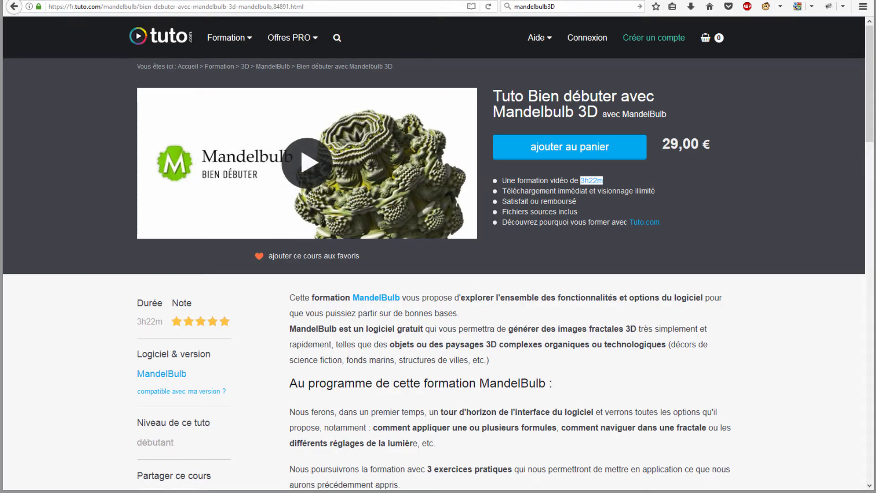
key("alt+Tab")
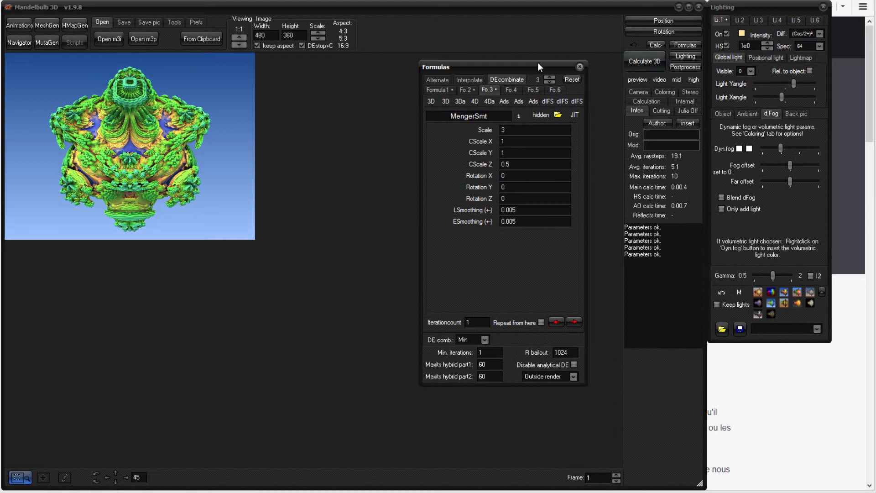
left_click(642, 63)
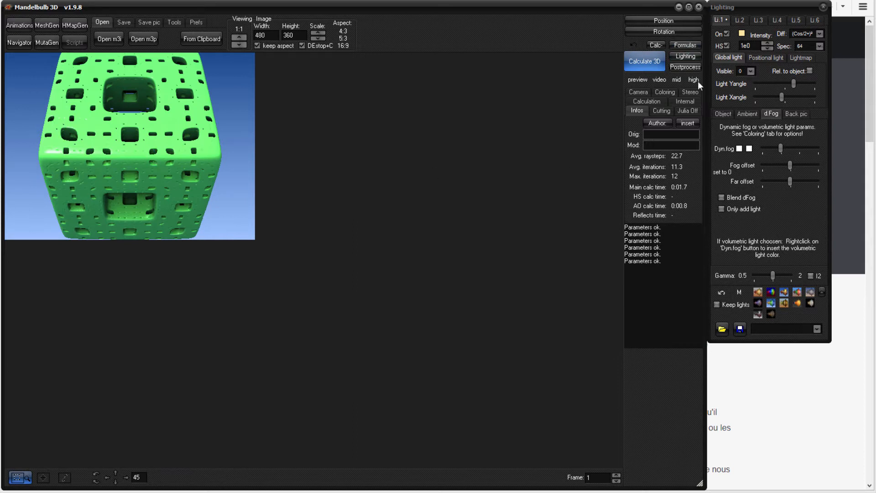
- Try a CScale Z of 0.7 on the MengerSmt formula, recalculating in 3D, and set it back to 0.5 with another calculation
left_click(683, 48)
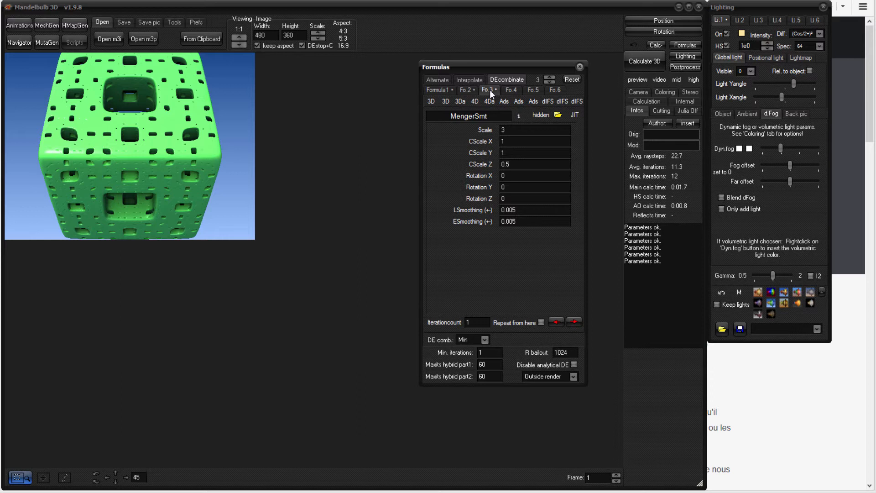
double_click(508, 164)
type("0.7")
left_click(642, 61)
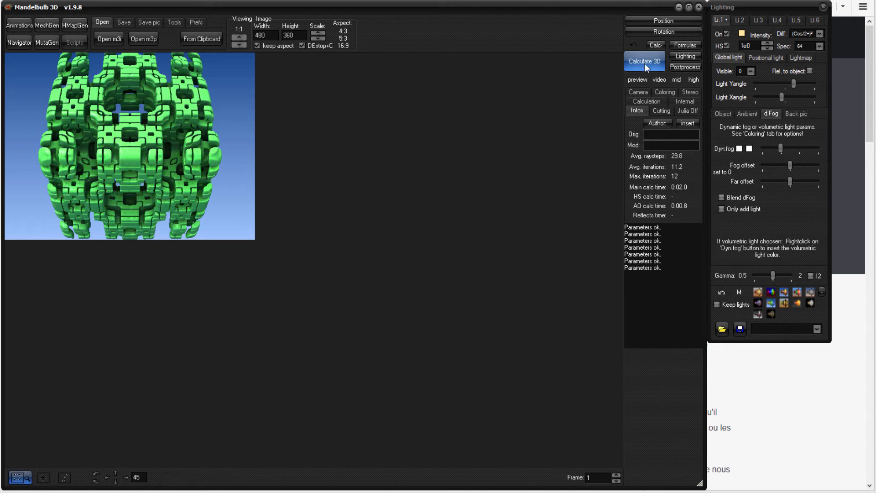
left_click(684, 45)
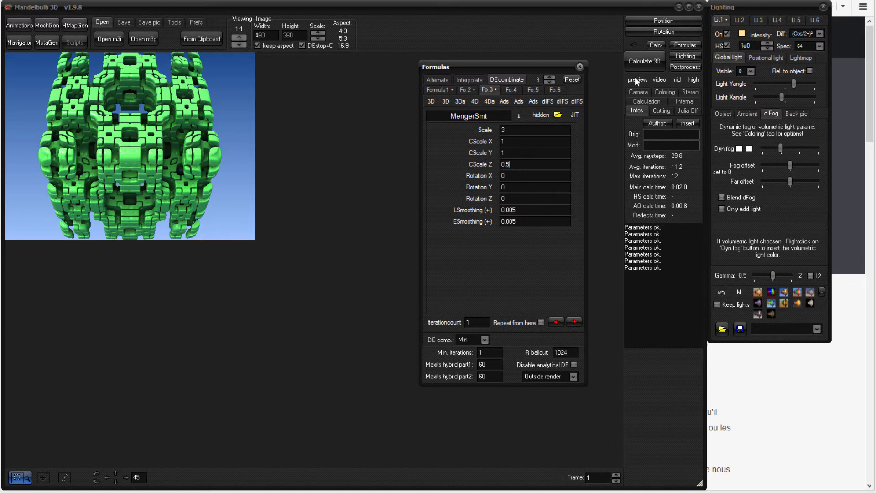
left_click(647, 61)
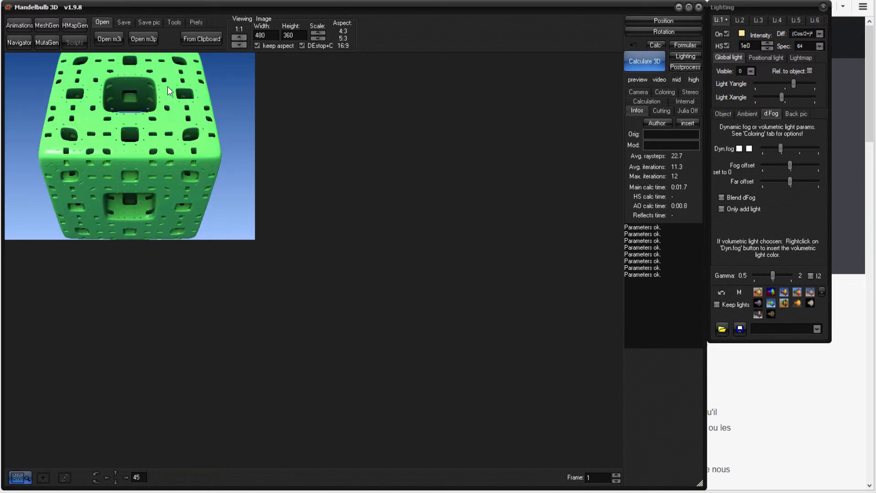
- Open the Navigator beside the rendered image and fly deep into the fractal, walking forward, looking right and sliding left
left_click(21, 44)
left_click_drag(268, 56, 425, 63)
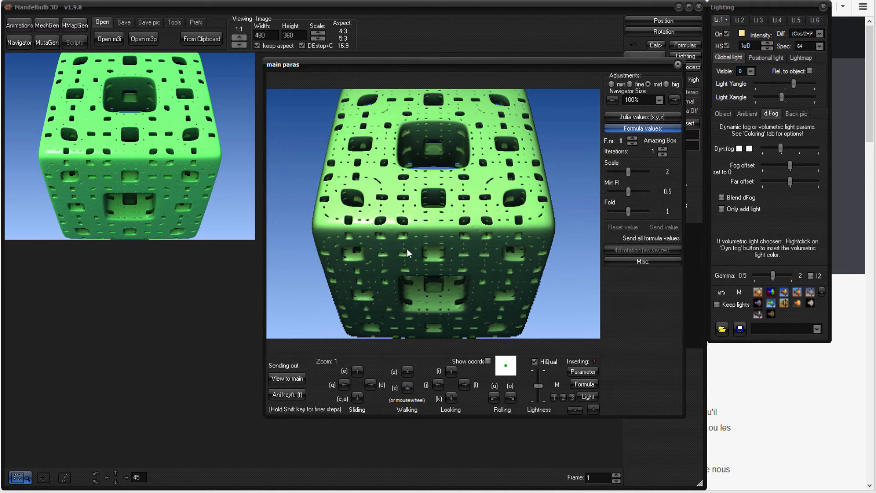
scroll(367, 328, "up", 10)
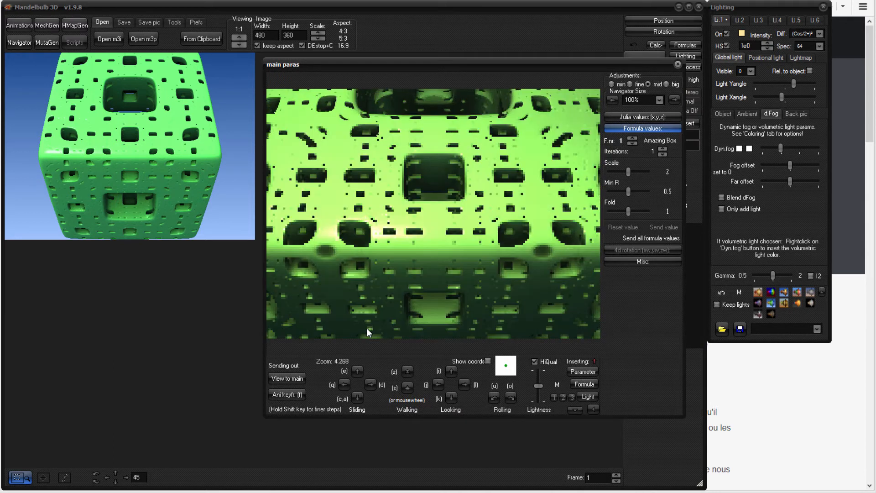
scroll(366, 328, "up", 3)
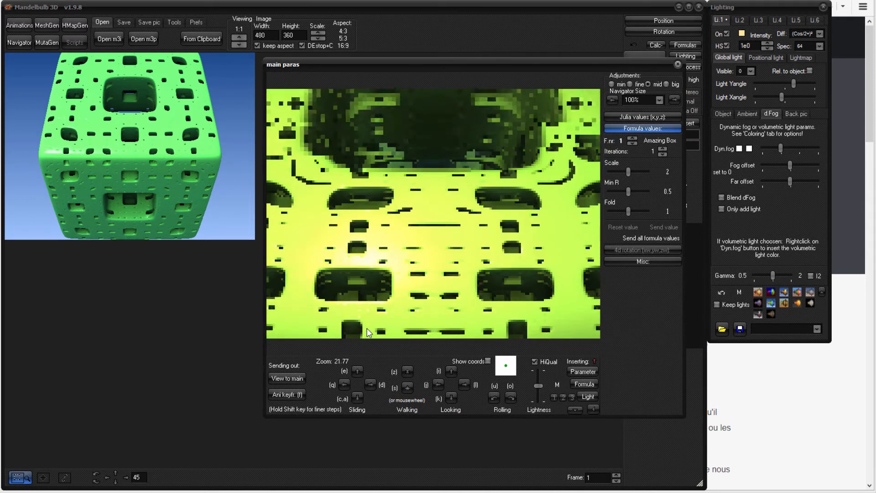
scroll(401, 242, "up", 3)
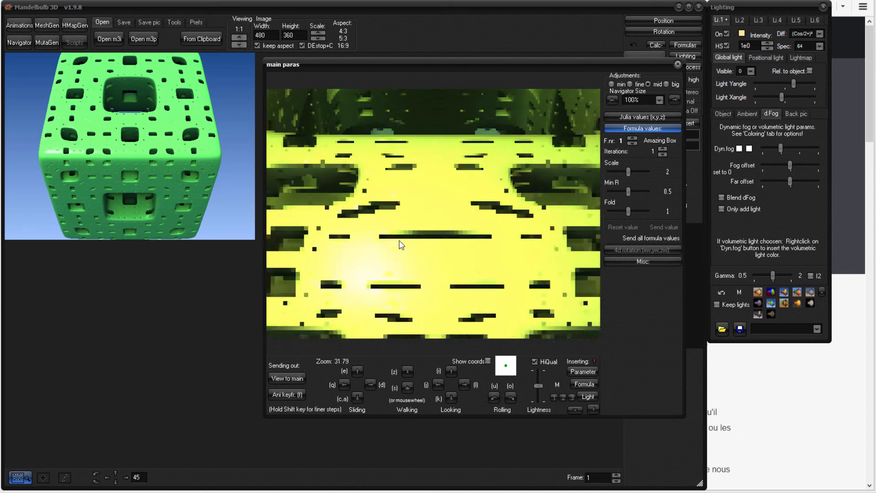
scroll(400, 243, "up", 4)
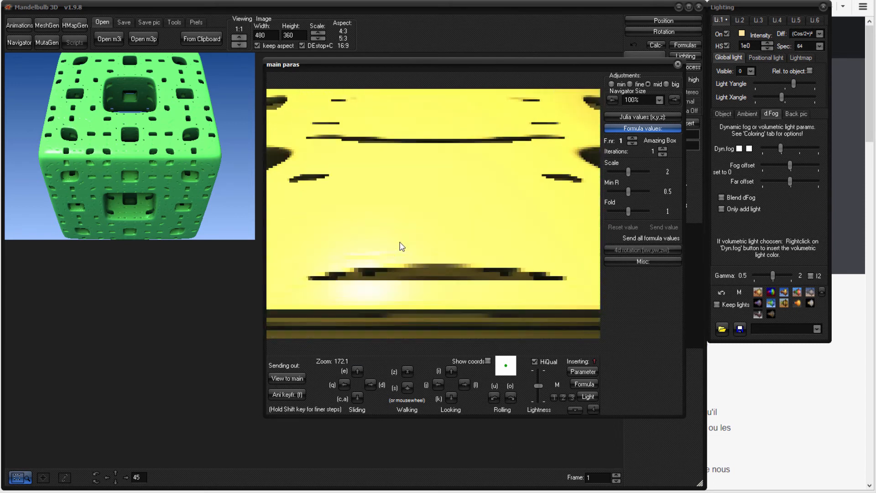
left_click(467, 384)
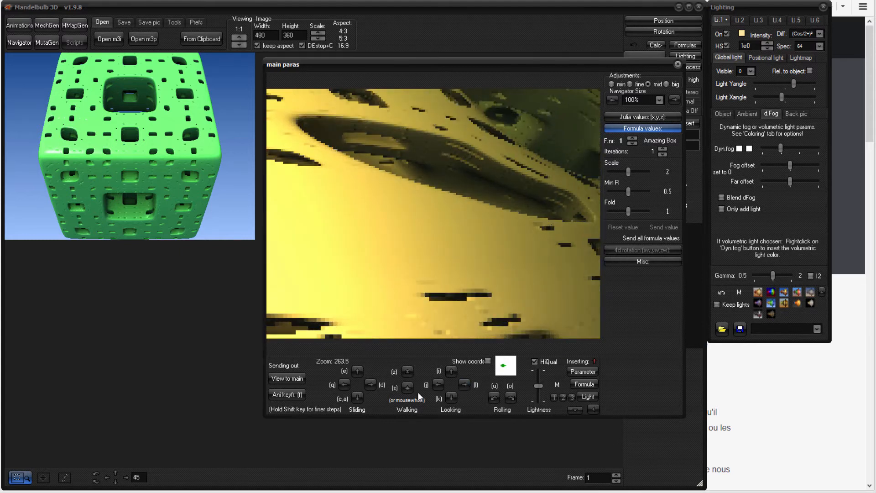
left_click(344, 385)
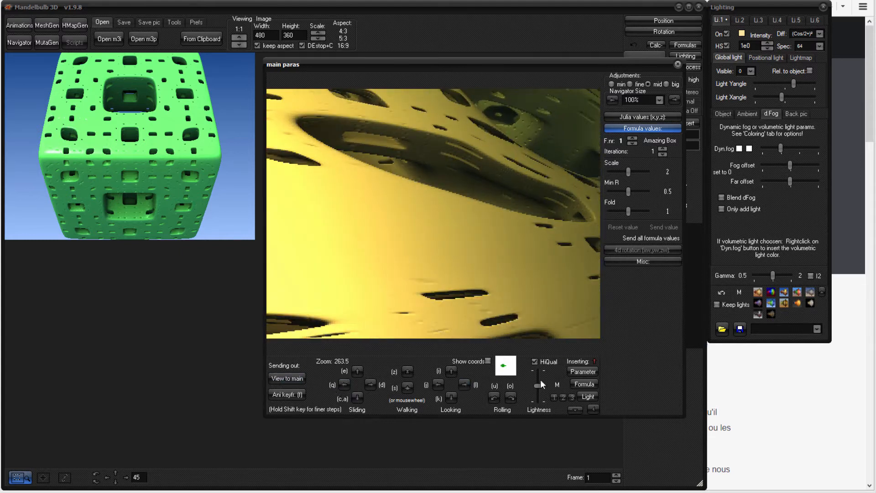
- Reload the main parameters into the Navigator and raise the MengerSmt formula's Scale to 3.7
left_click(584, 371)
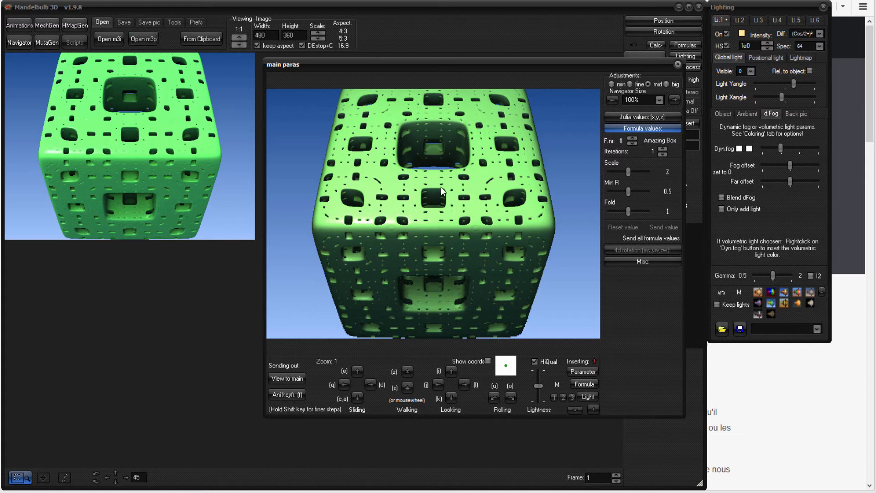
left_click(583, 372)
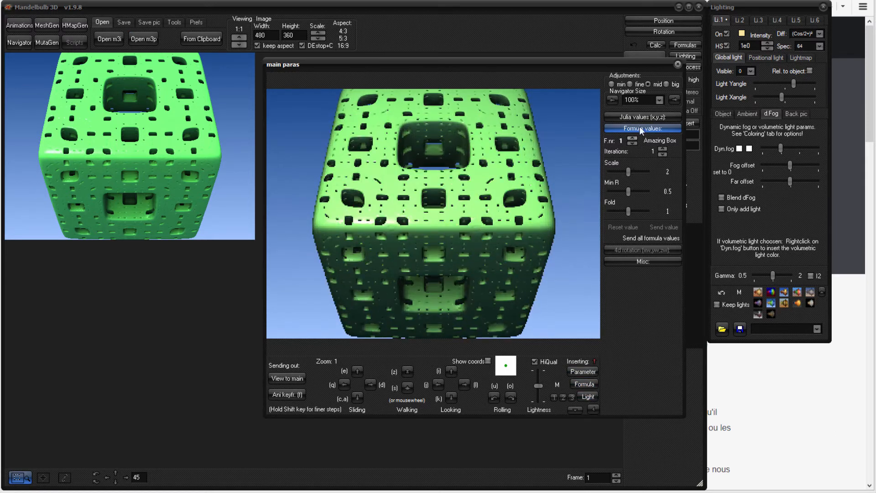
left_click(632, 140)
left_click(632, 139)
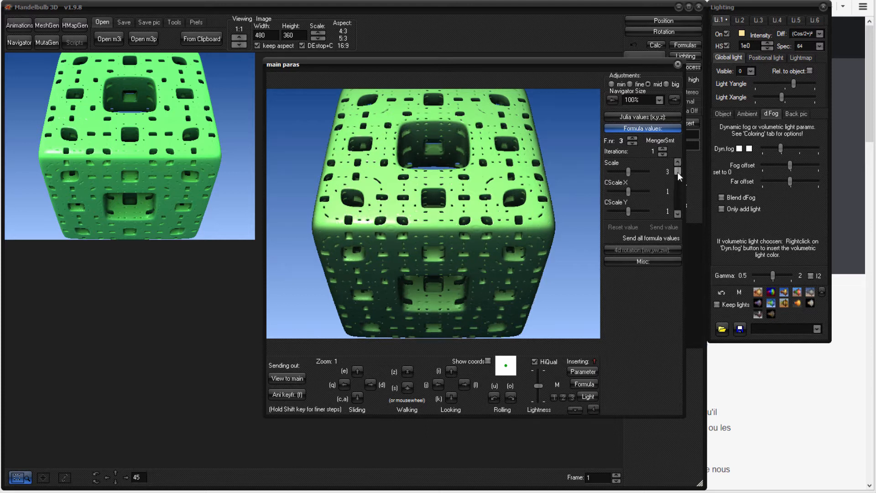
mouse_move(678, 174)
left_mouse_down()
mouse_move(677, 209)
mouse_move(686, 171)
left_mouse_up()
mouse_move(628, 172)
left_mouse_down()
mouse_move(621, 175)
mouse_move(652, 172)
mouse_move(634, 172)
left_mouse_up()
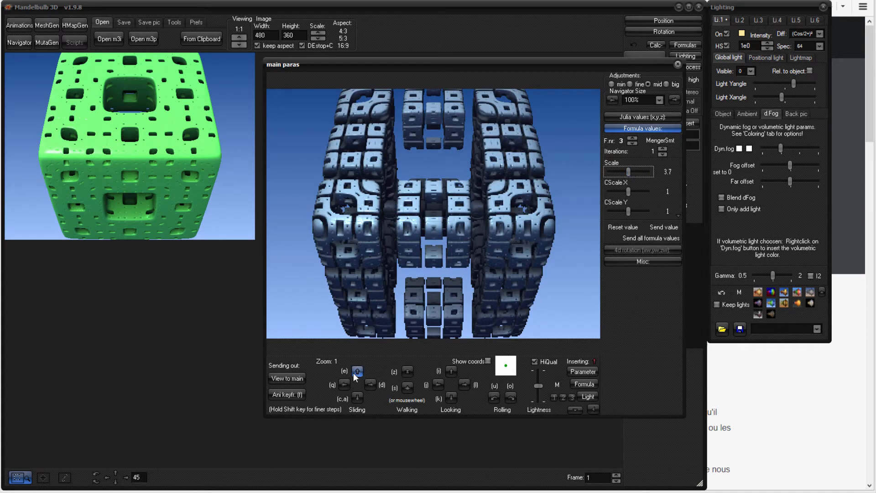
- Send the Navigator view with the enlarged Scale to the main window, close the Navigator and calculate it in 3D
left_click(286, 379)
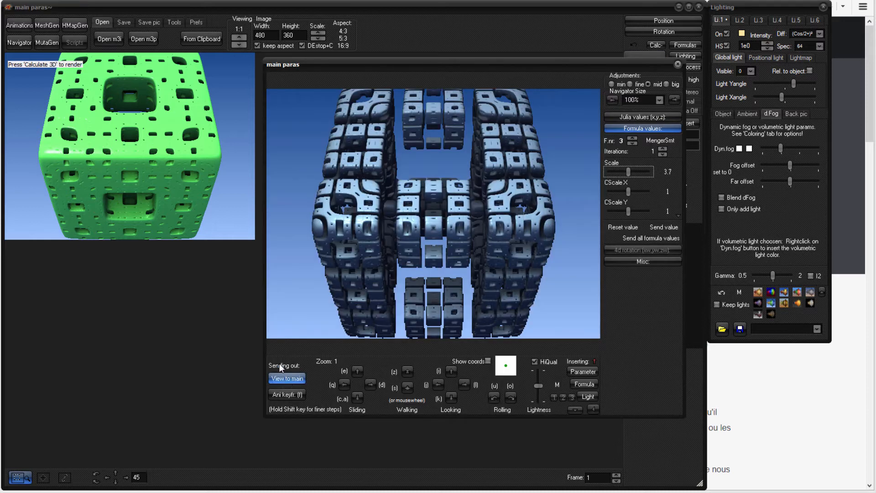
left_click(677, 65)
left_click(649, 64)
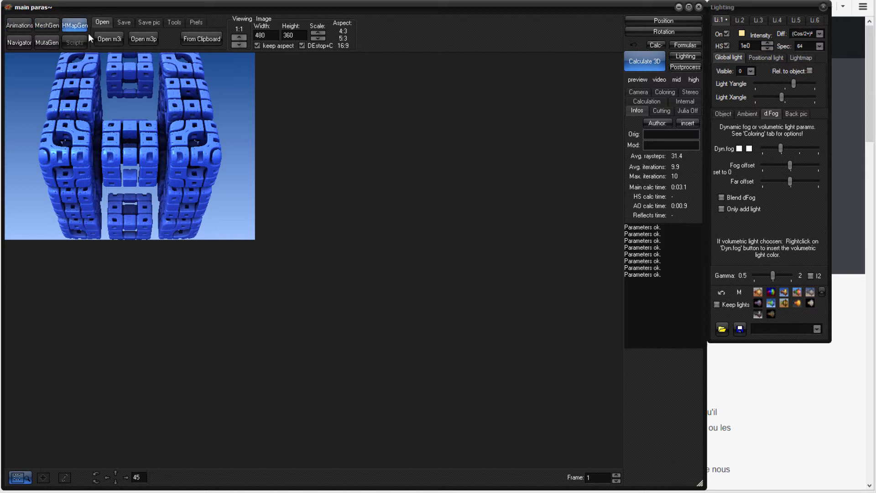
- Open MutaGen for the rendered fractal and lower the probability of exchanging, adding and removing formulas to its minimum
left_click(45, 43)
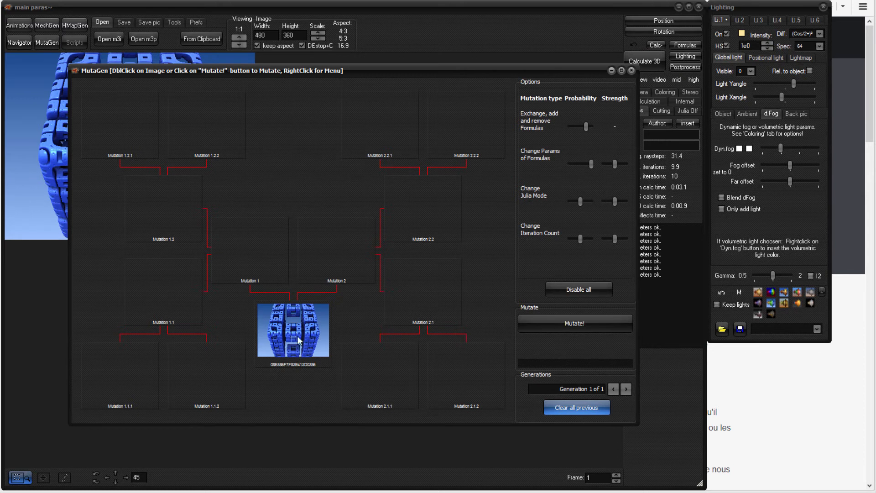
left_click_drag(249, 70, 385, 62)
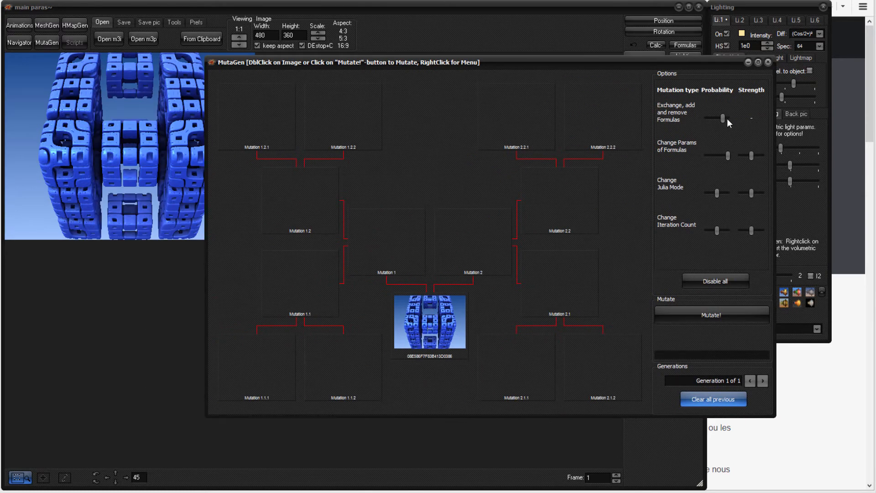
left_click_drag(725, 119, 677, 124)
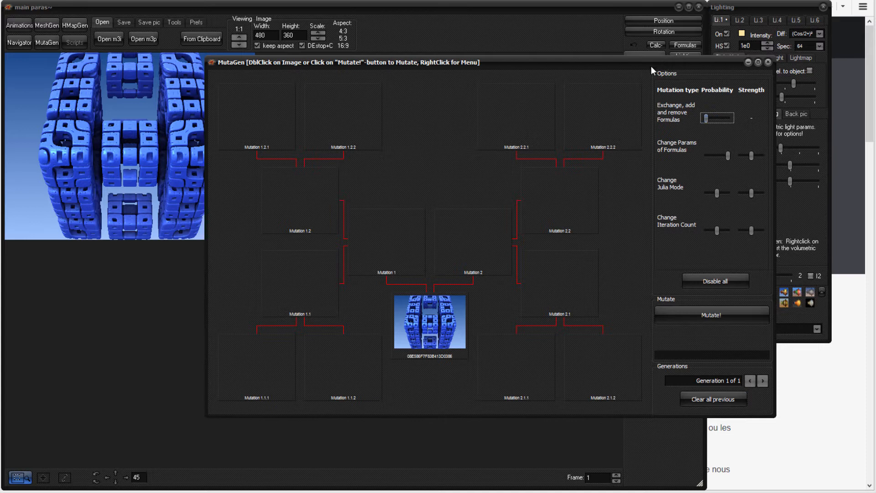
left_click_drag(651, 66, 525, 68)
- Review the formulas assigned to the first three formula slots and their parameters
left_click(686, 45)
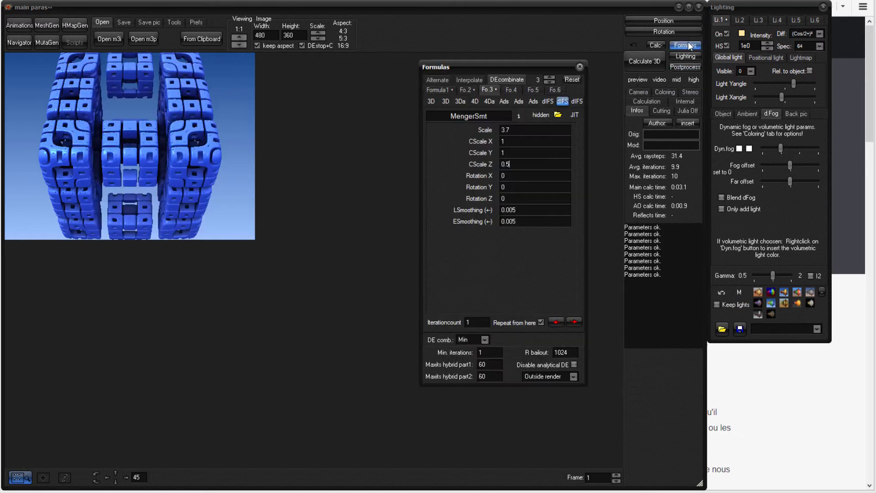
left_click(436, 90)
left_click(460, 91)
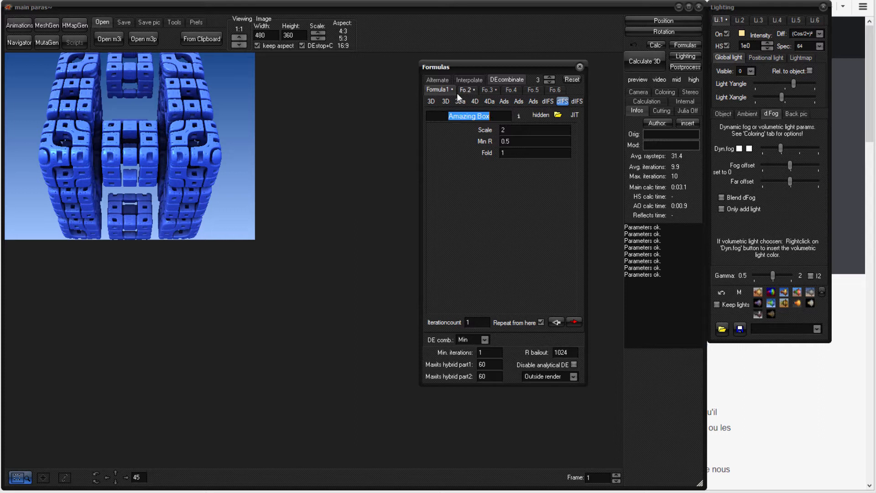
left_click(488, 90)
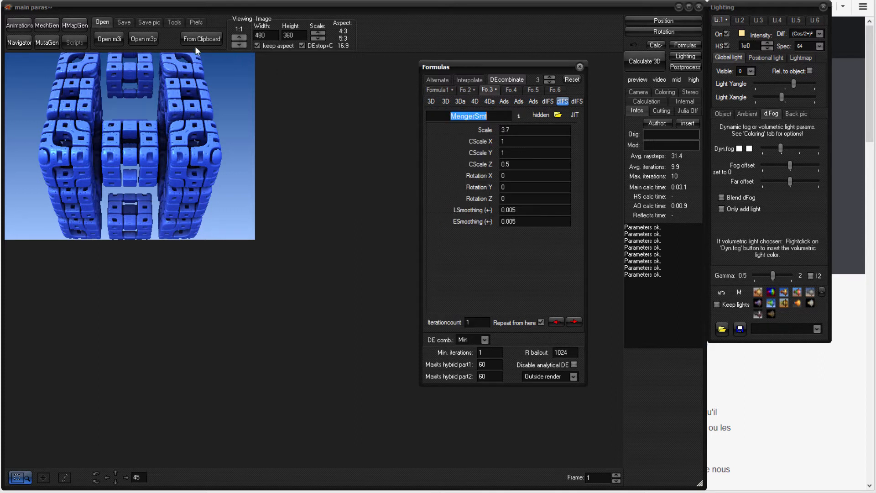
- Mutate the fractal in MutaGen, breed new generations from Mutation 2.2.1 and Mutation 1.1.1, and move MutaGen off the main image
left_click(48, 43)
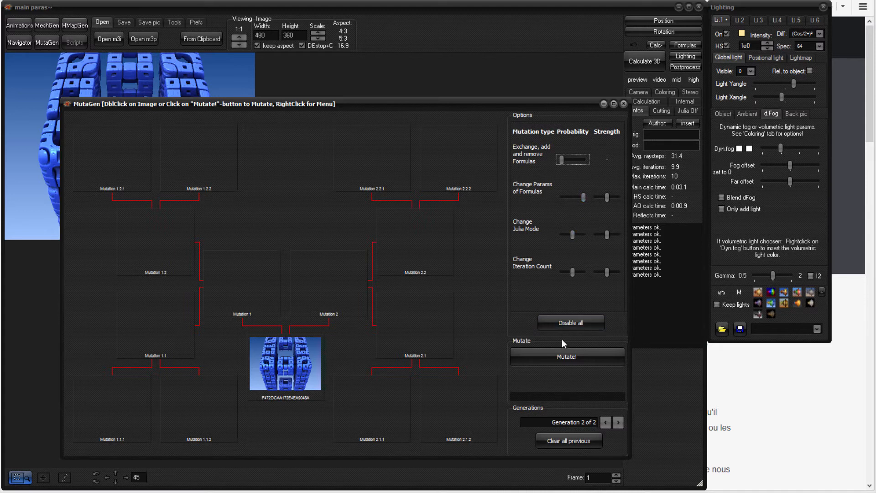
left_click(562, 357)
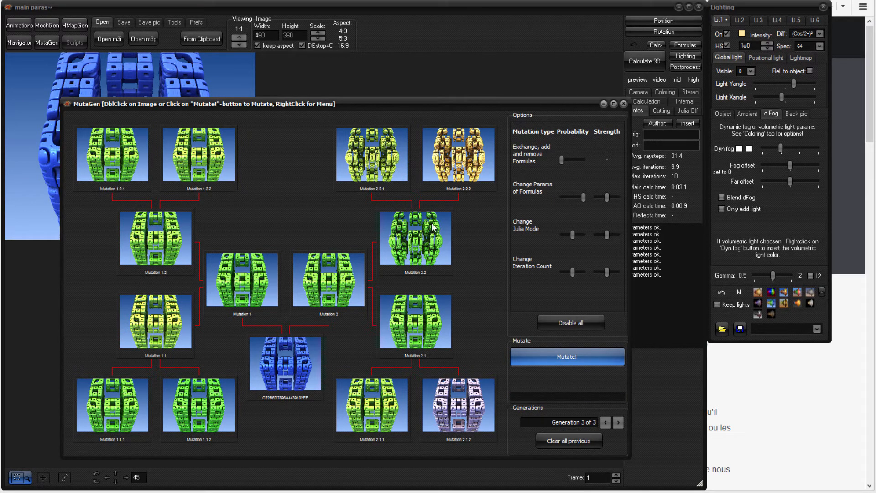
double_click(372, 166)
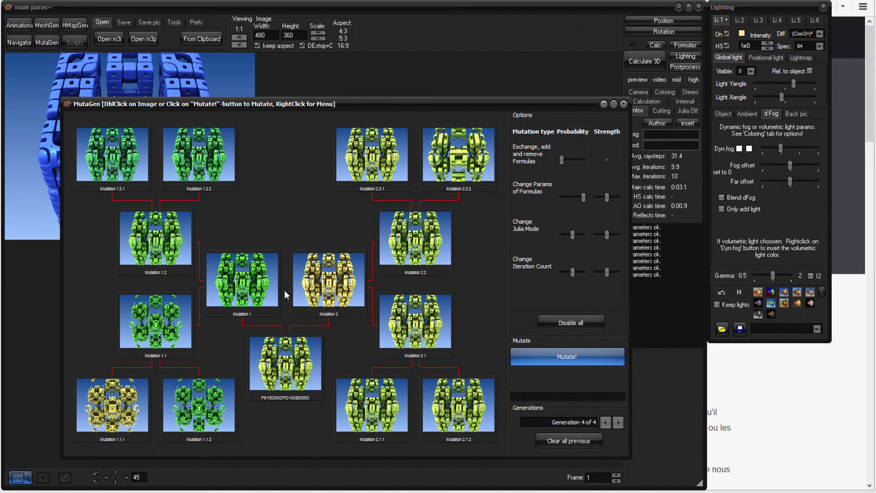
double_click(106, 422)
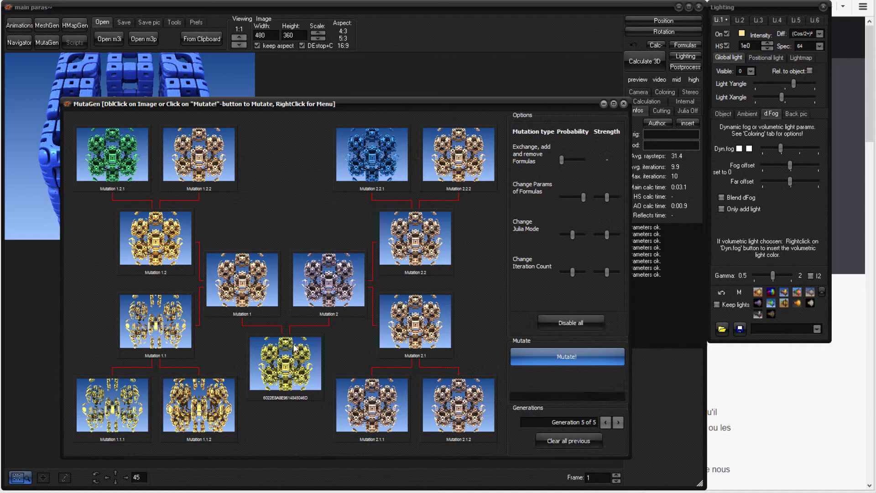
left_click_drag(314, 112, 512, 93)
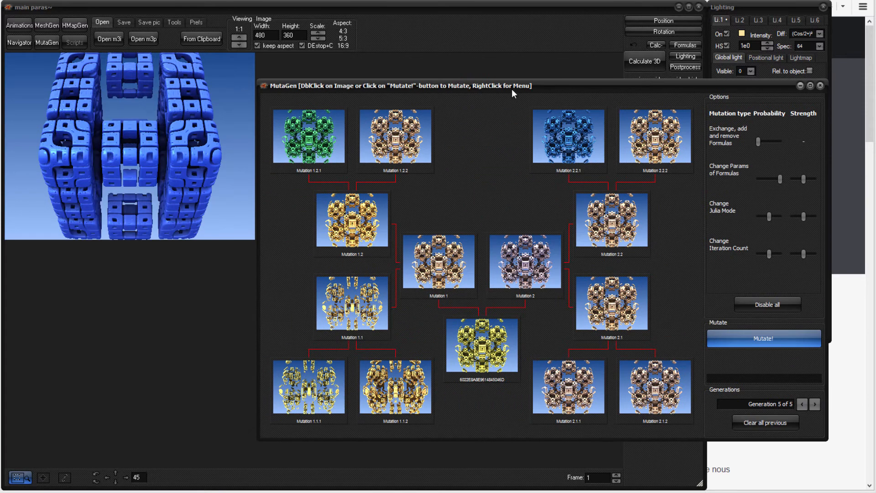
- Try MengerSmt Scale values of 5 and 1 in the Navigator, and set the Scale to 3
left_click(19, 42)
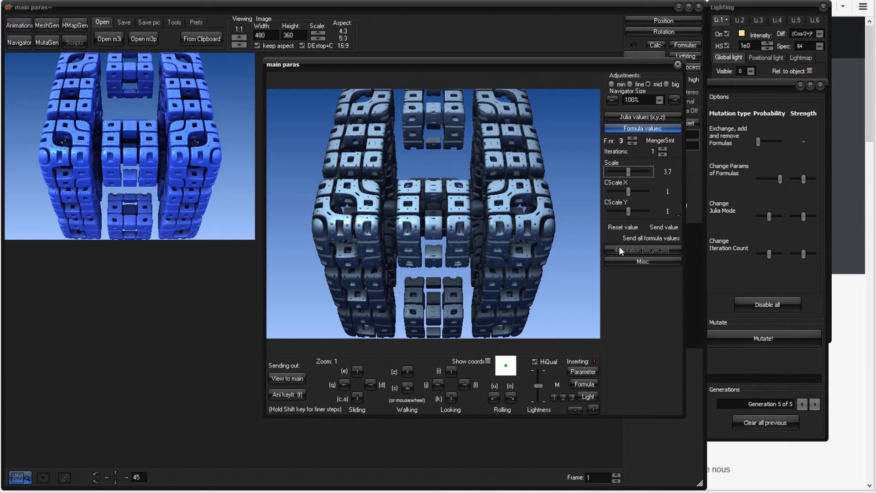
left_click(667, 172)
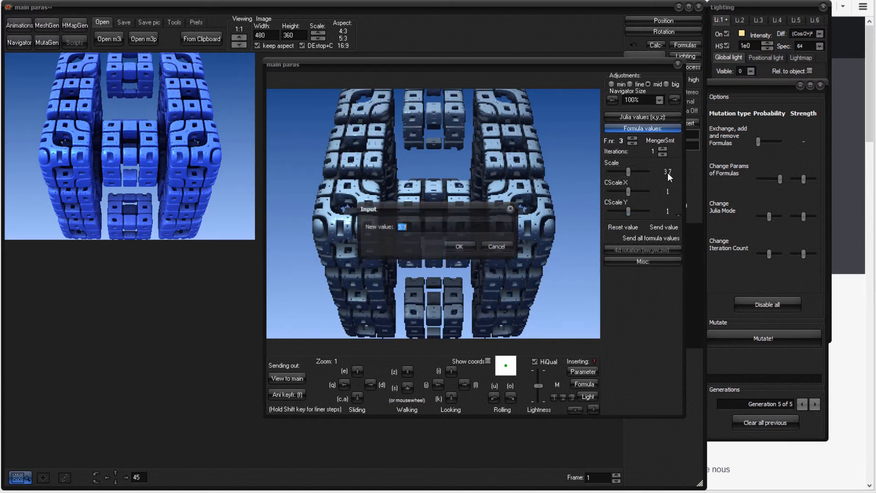
type("5")
key("Return")
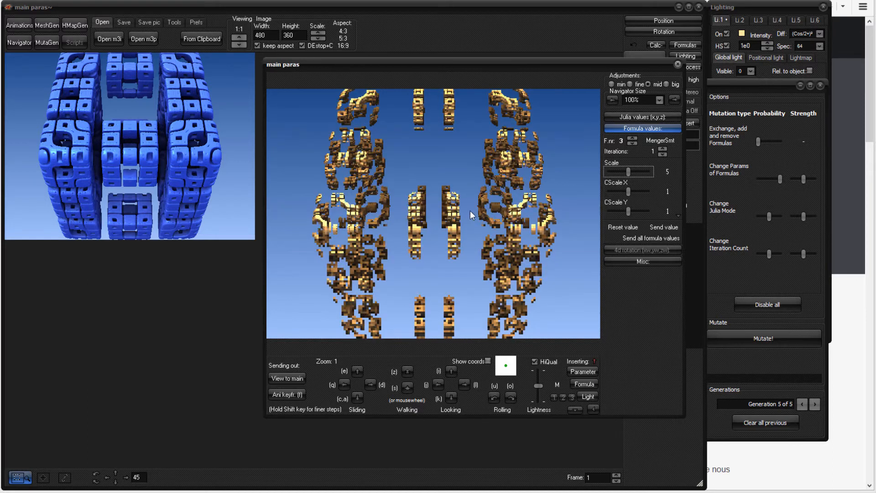
left_click(626, 169)
left_click(664, 169)
type("1")
left_click(460, 247)
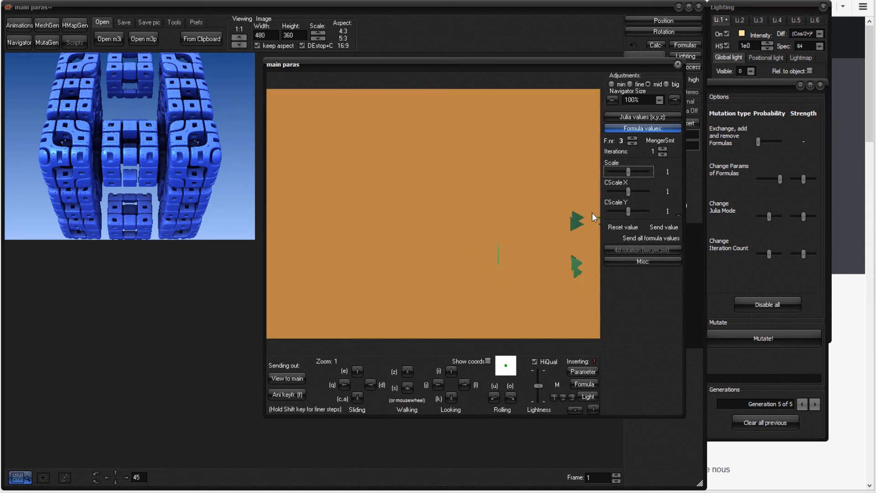
left_click(664, 169)
type("3")
left_click(459, 247)
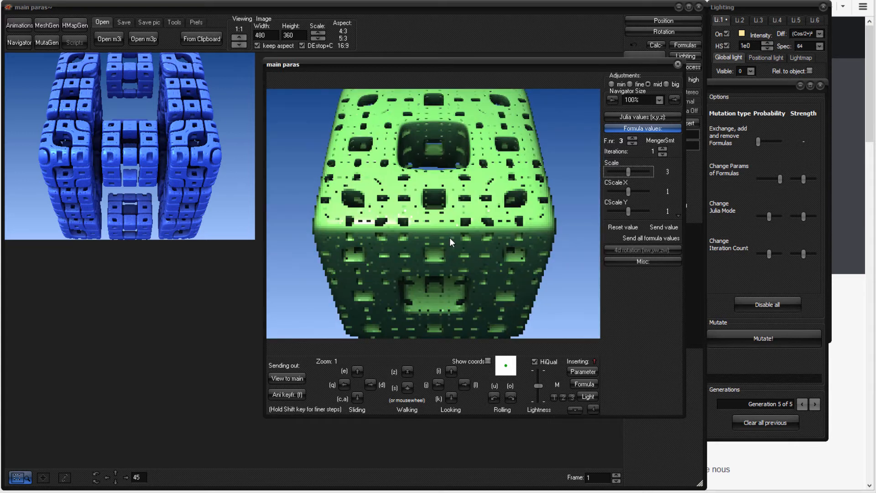
- Send the cube view from the Navigator to the main window, close the Navigator and recalculate in 3D
left_click(291, 379)
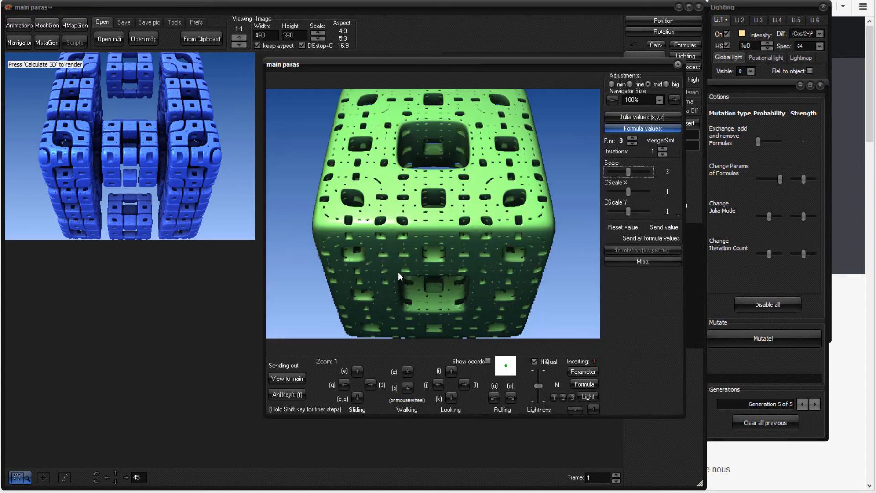
left_click(678, 65)
left_click(644, 61)
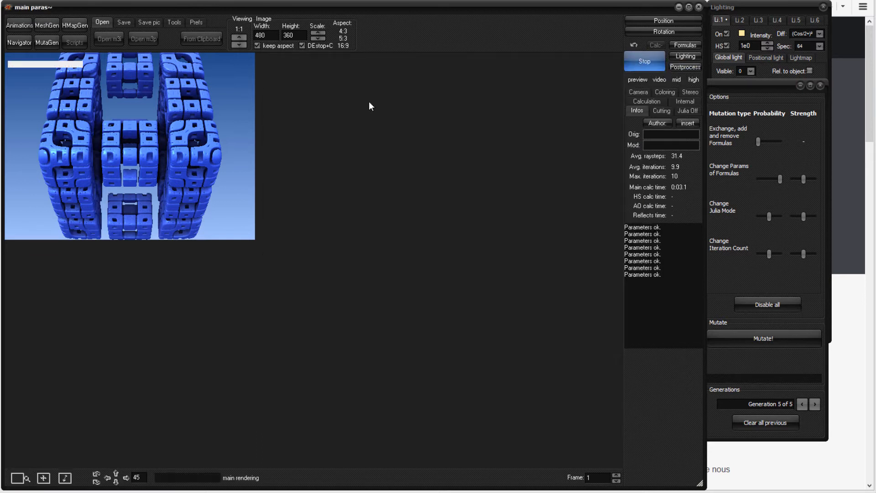
- Mutate the green cube in MutaGen and breed further generations from Mutation 2.2.1 and Mutation 1.2.1
left_click(47, 43)
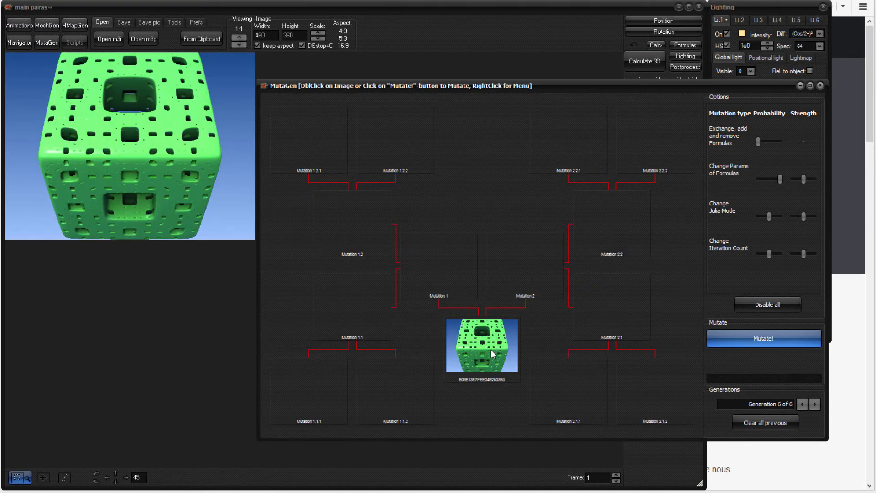
double_click(491, 350)
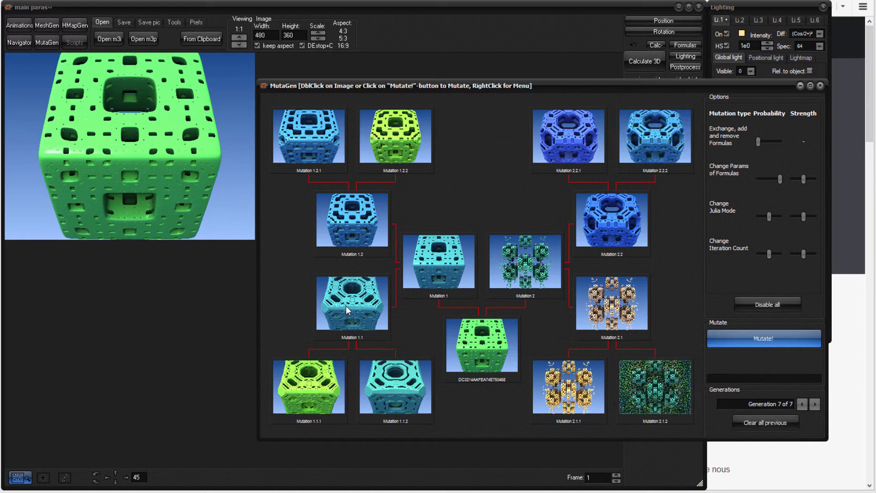
double_click(576, 138)
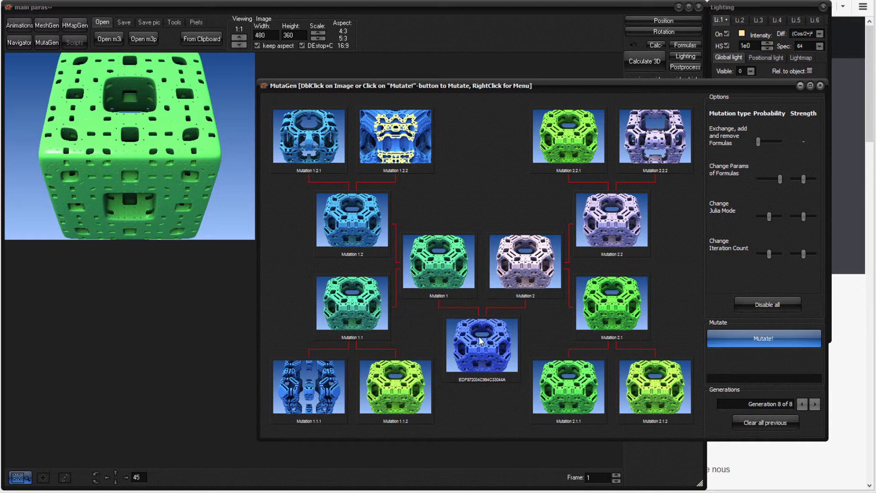
double_click(292, 137)
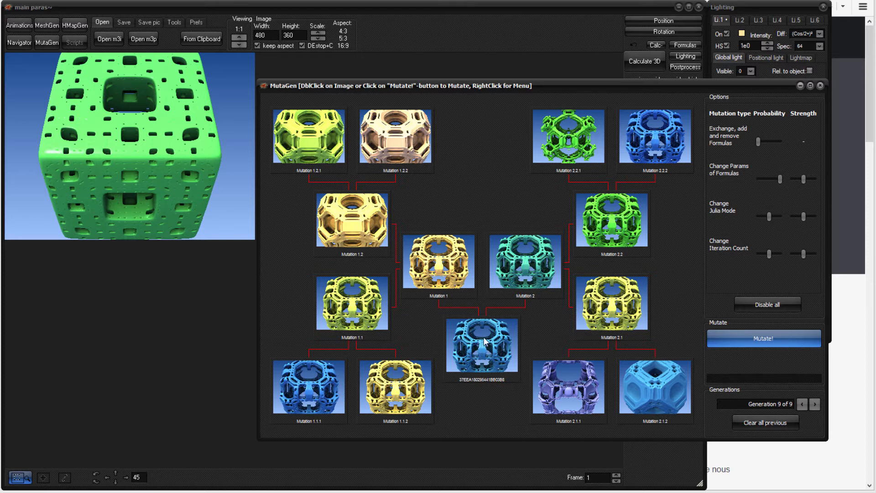
- Send Mutation 2.2.2 to the main editor and calculate it in 3D
right_click(655, 137)
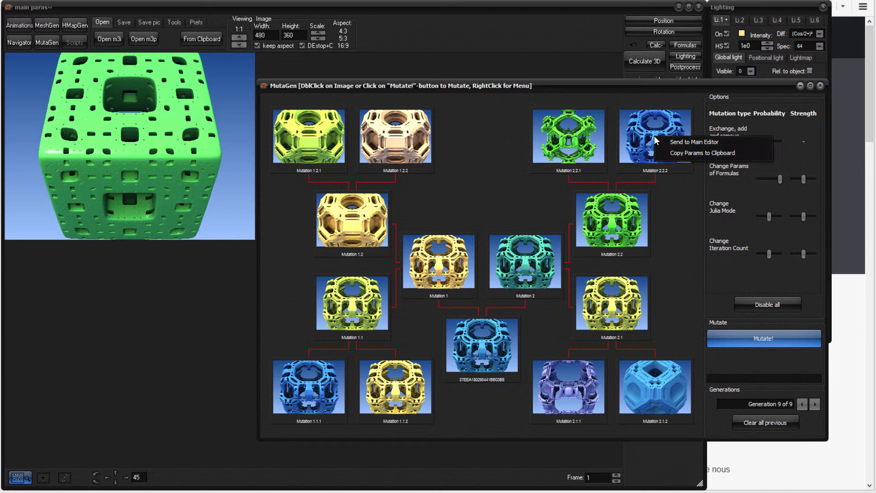
left_click(678, 142)
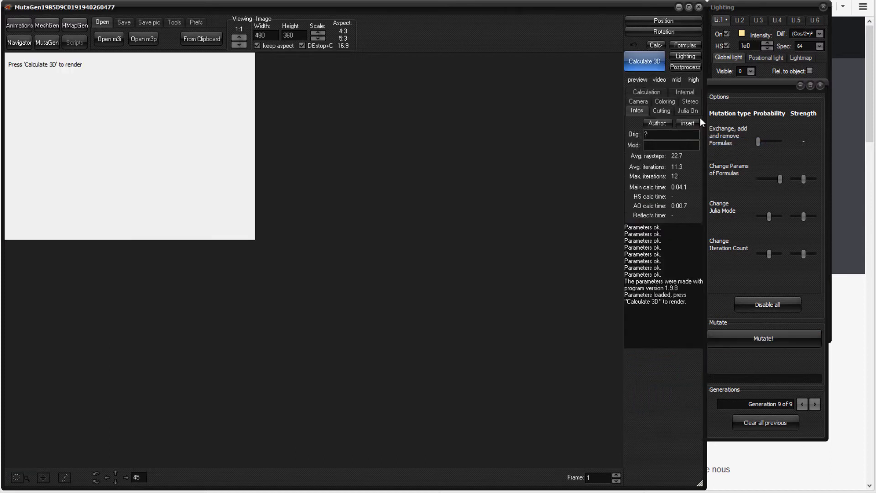
left_click(649, 61)
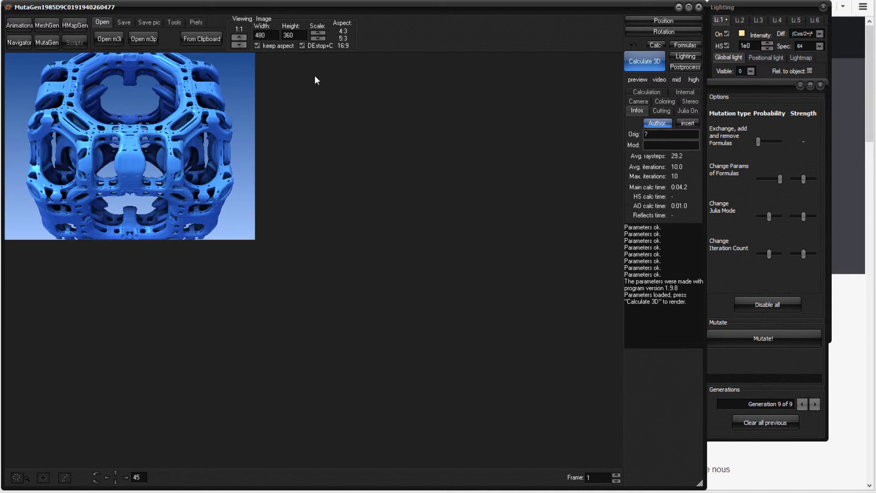
double_click(264, 35)
type("430")
key("ctrl+z")
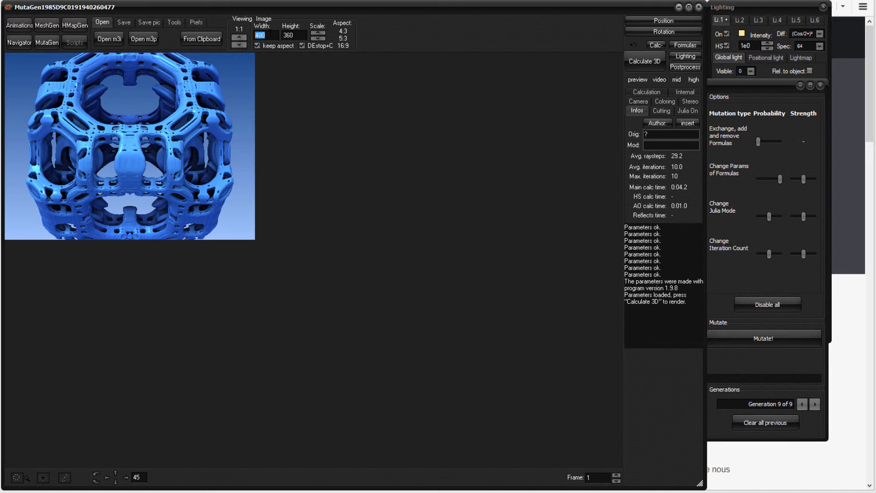
key("Tab")
key("shift+Tab")
- Apply the video, mid and high quality presets in turn with the Calculation settings displayed
left_click(658, 81)
key("Tab")
left_click(644, 93)
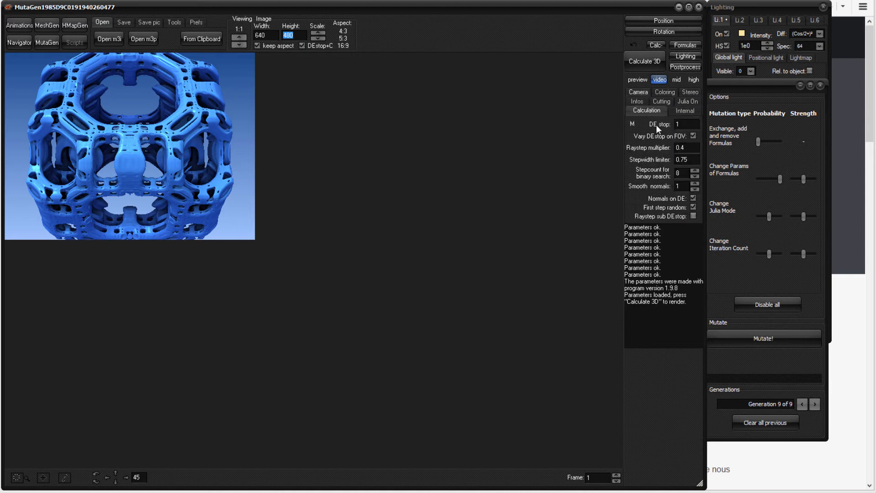
left_click(677, 79)
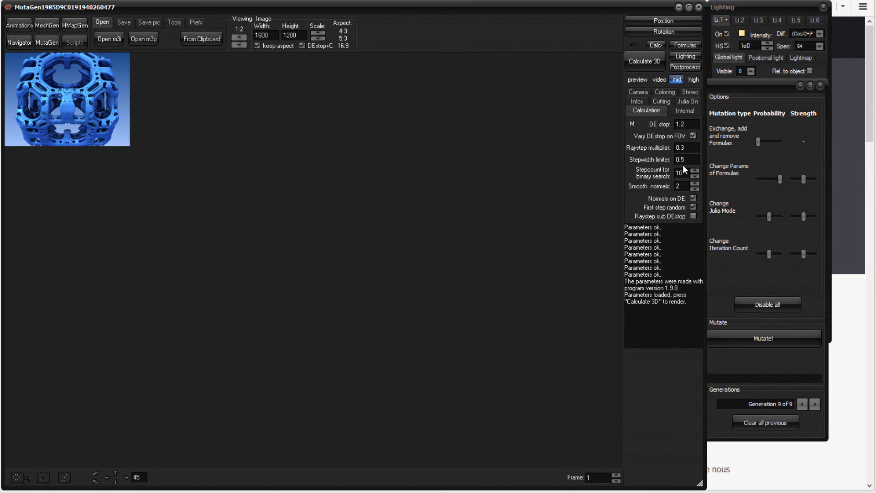
left_click(694, 79)
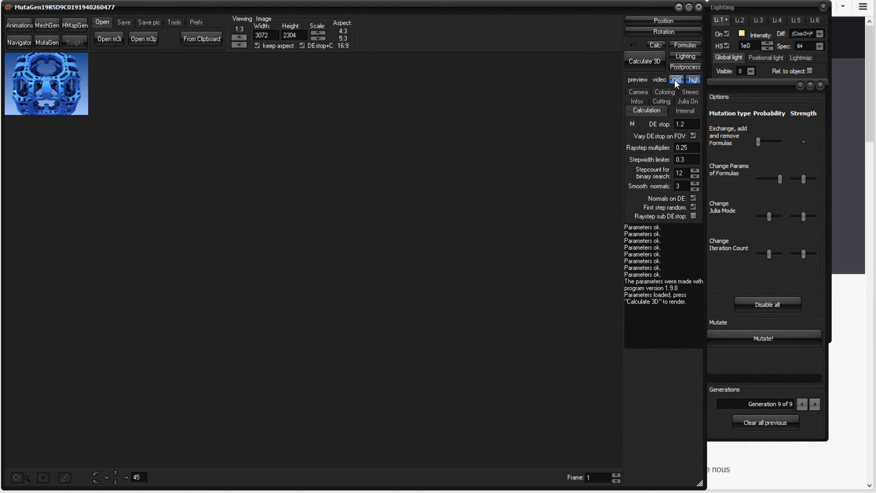
- Calculate the fractal in 3D with the mid quality preset and bring up the Lighting settings
left_click(675, 80)
left_click(658, 80)
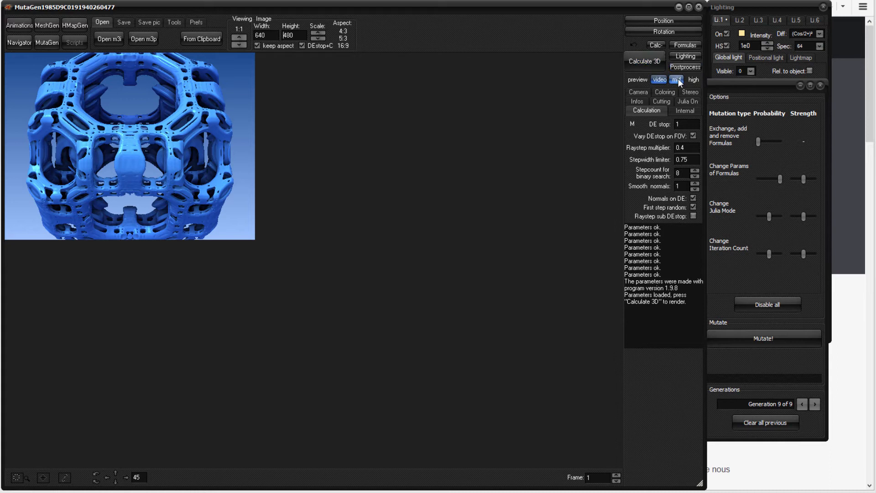
left_click(677, 80)
left_click(637, 61)
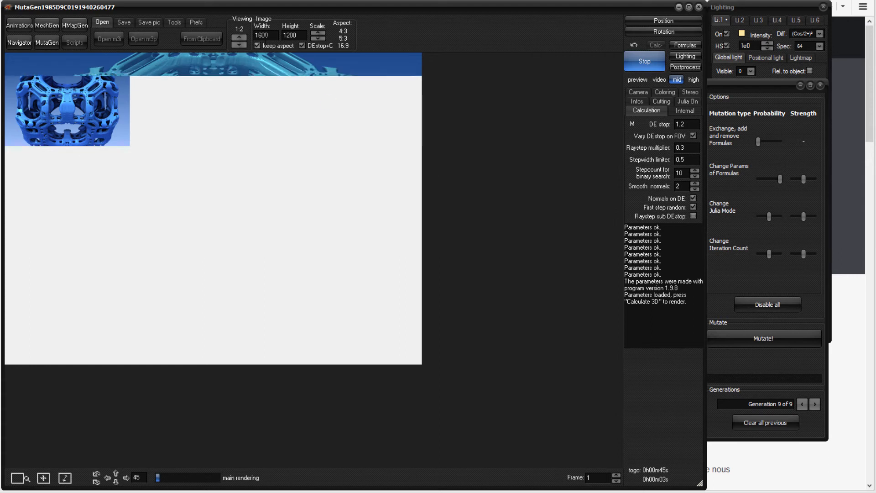
double_click(264, 35)
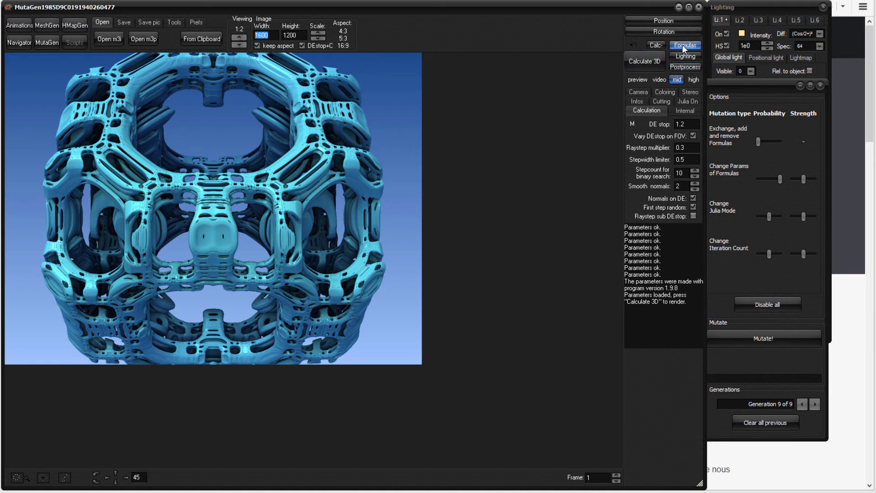
left_click(681, 59)
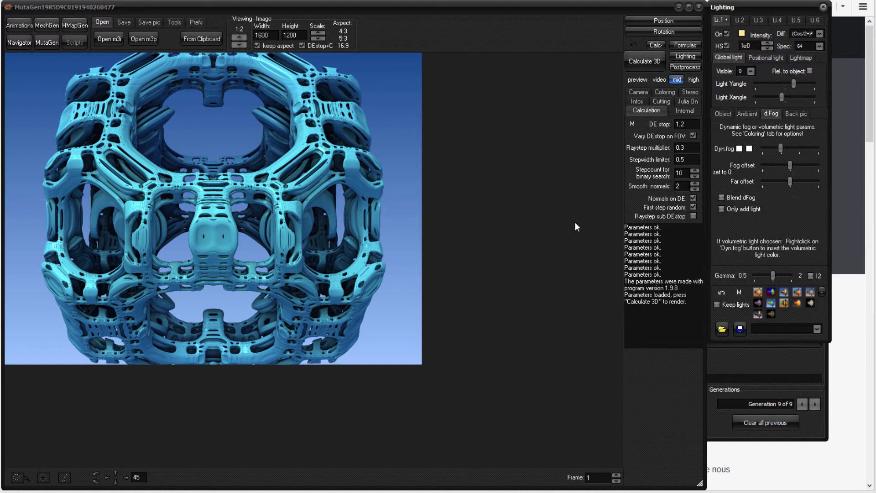
- Switch to the browser to look over the MandelBulb course programme on Tuto.com, and return to Mandelbulb 3D
key("alt+Tab")
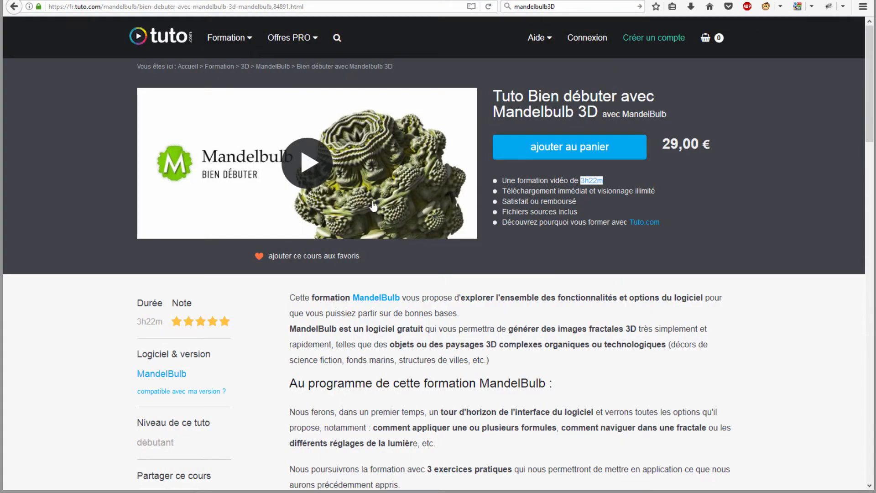
scroll(566, 349, "down", 2)
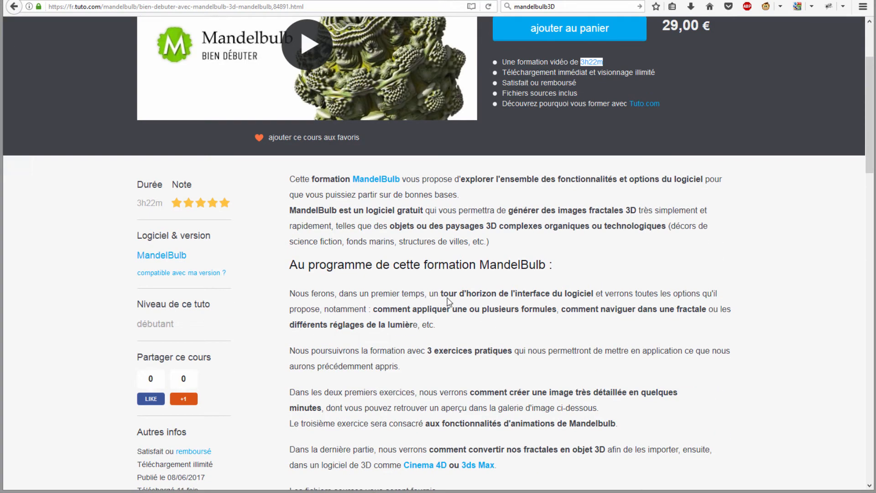
key("alt+Tab")
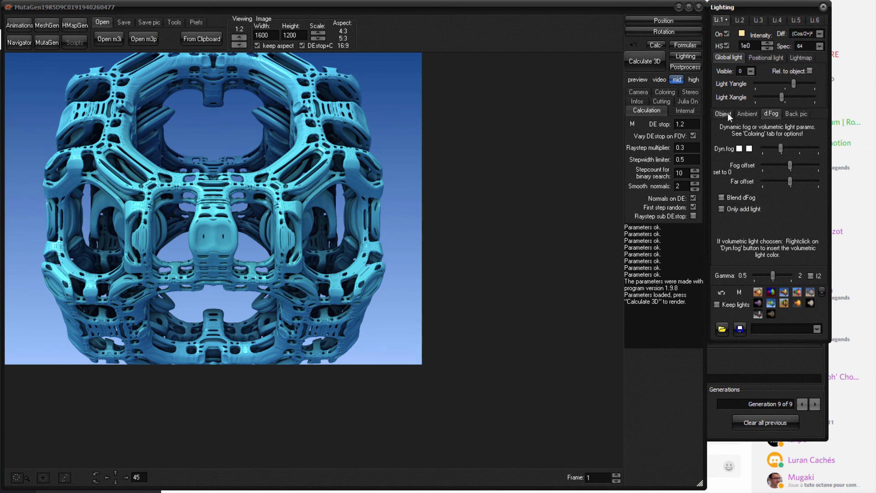
- Try the five standard lighting presets one after another on the rendered fractal
left_click(758, 293)
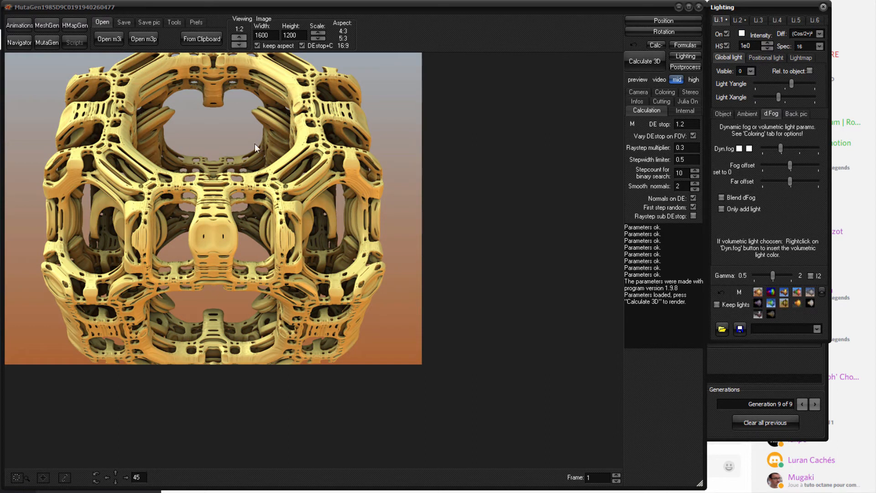
left_click(771, 292)
left_click(785, 293)
left_click(798, 293)
left_click(810, 292)
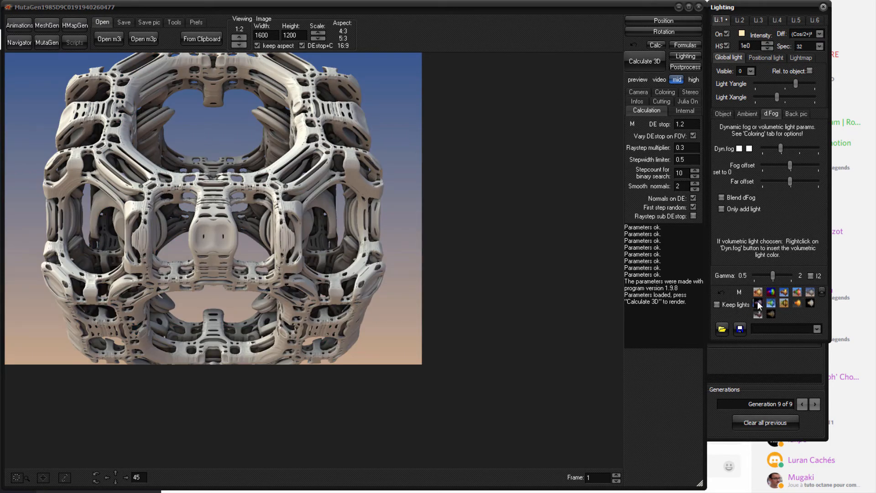
- Try the custom lighting presets one after another on the rendered fractal
left_click(757, 302)
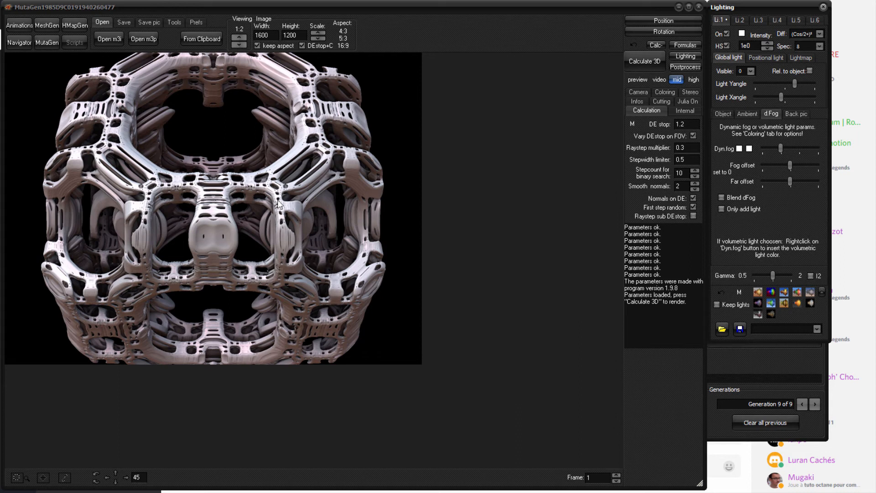
left_click(772, 303)
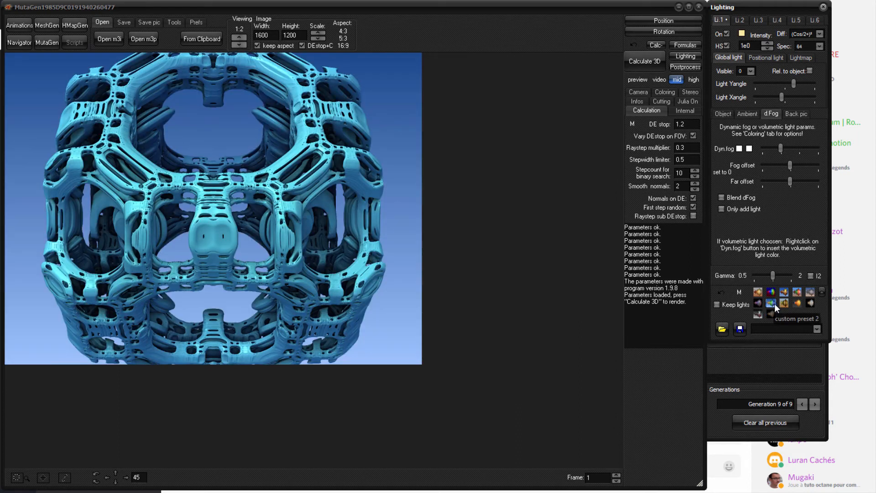
left_click(784, 303)
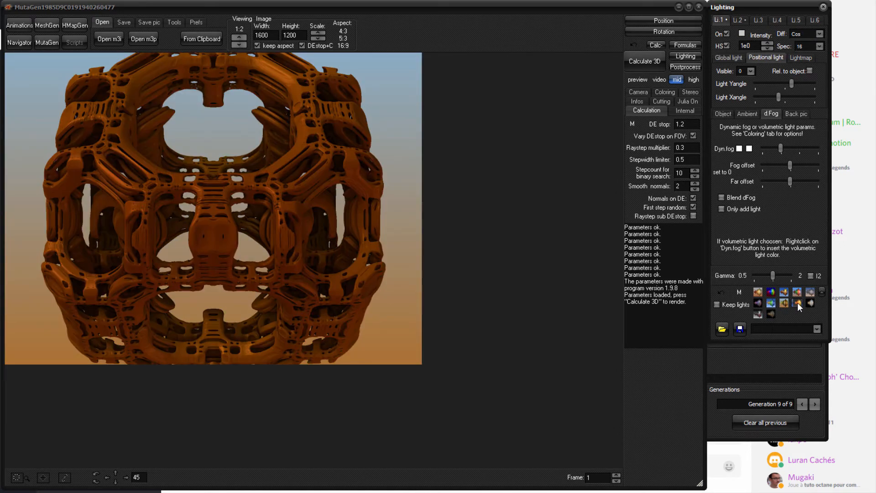
left_click(797, 302)
left_click(807, 303)
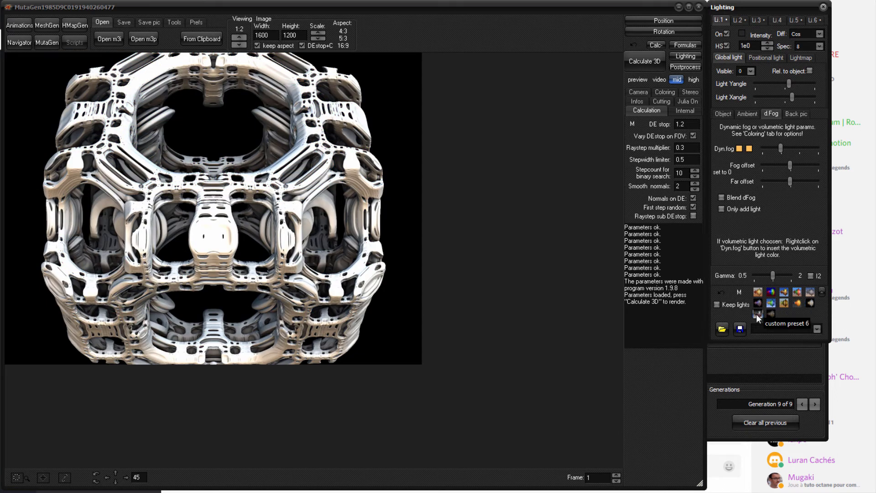
left_click(770, 314)
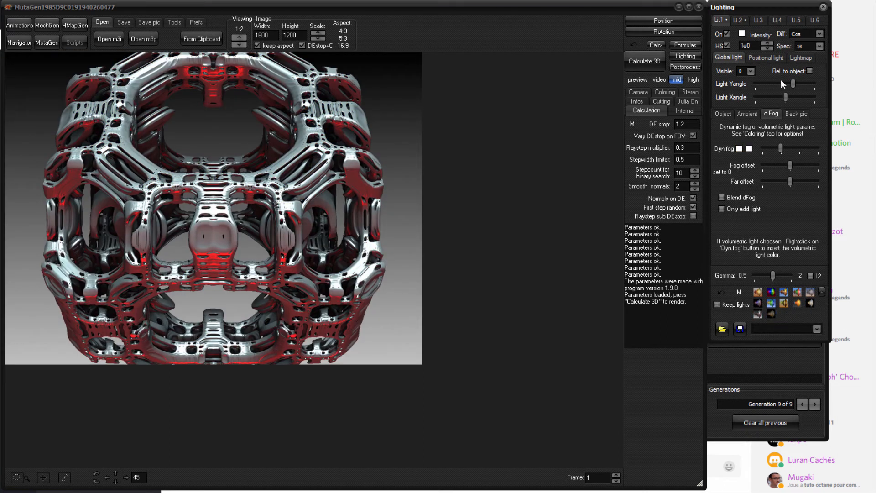
left_click(771, 313)
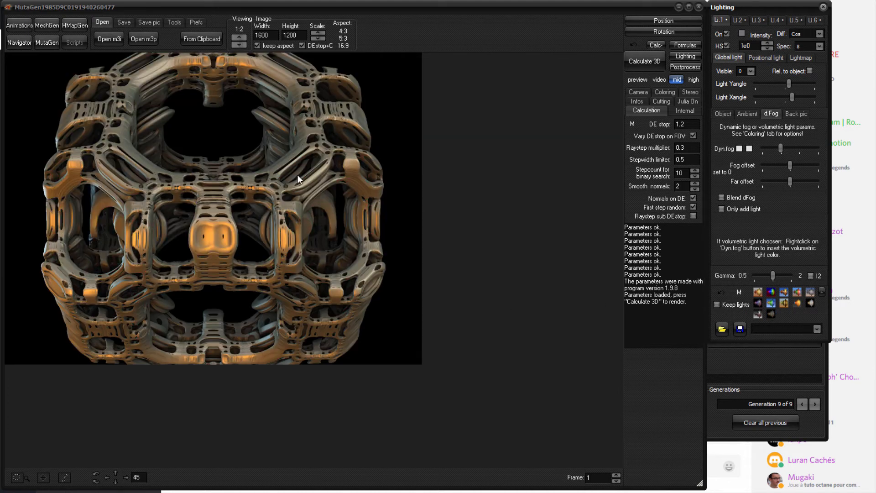
- Go through the saved light parameter files from the first entry onward and apply "3 shadings" to the fractal
left_click(801, 331)
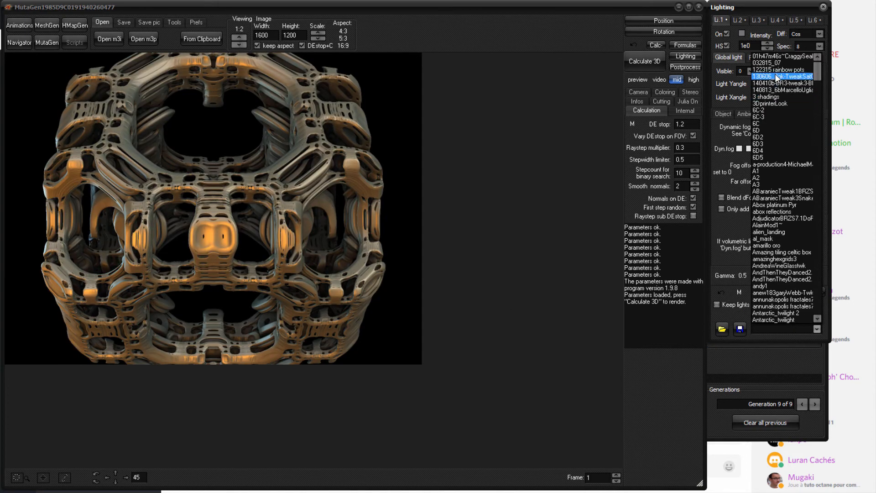
left_click(775, 62)
scroll(368, 223, "down", 2)
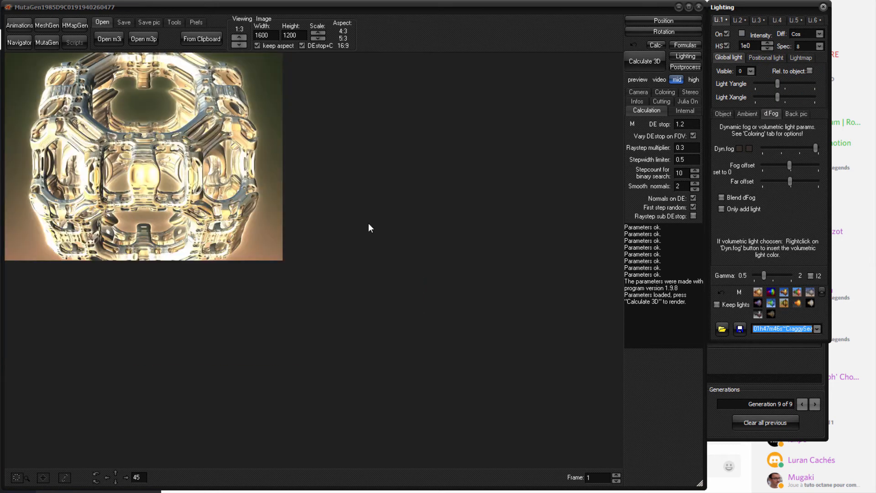
scroll(368, 224, "up", 3)
scroll(368, 224, "down", 1)
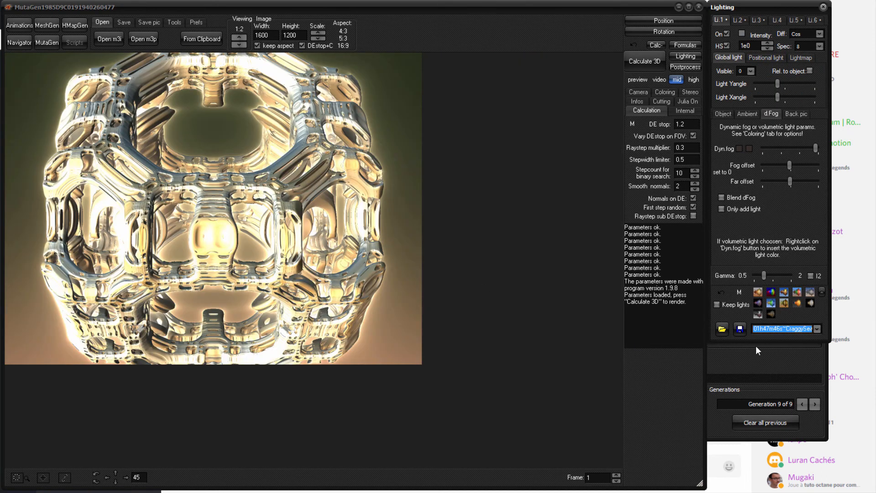
scroll(763, 328, "down", 1)
scroll(763, 328, "down", 1)
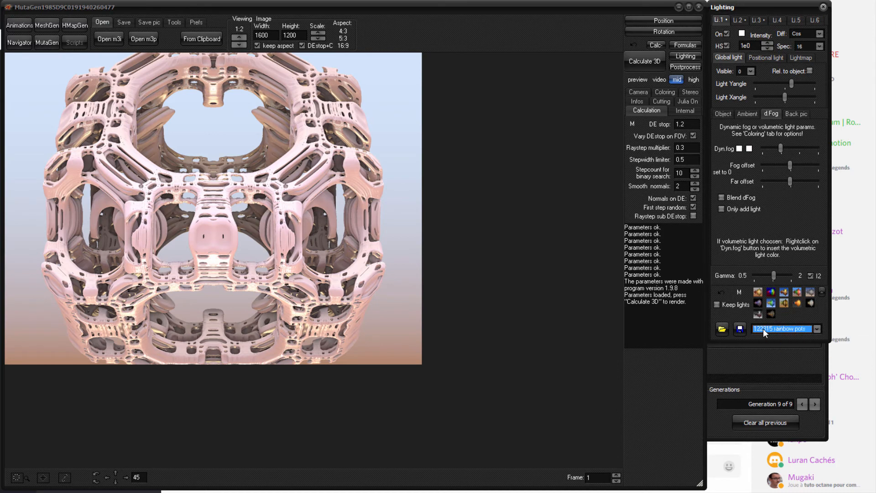
scroll(763, 328, "down", 1)
scroll(763, 328, "down", 1)
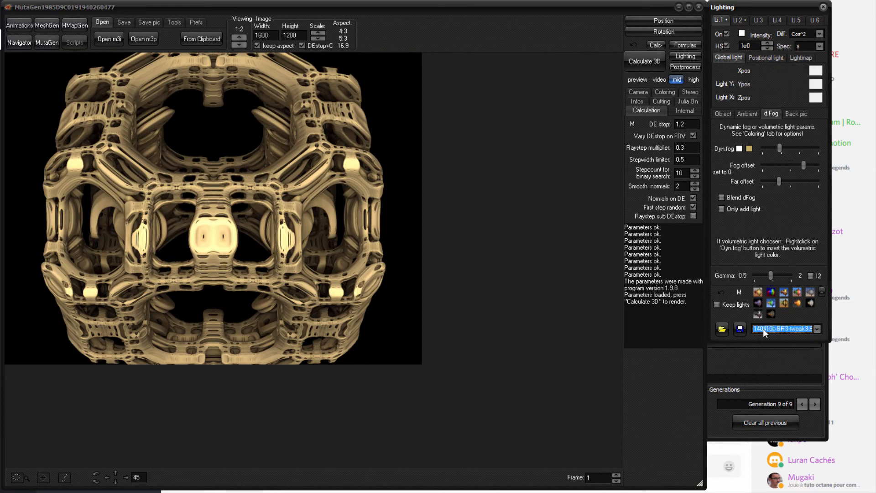
scroll(763, 328, "down", 1)
scroll(763, 328, "down", 1)
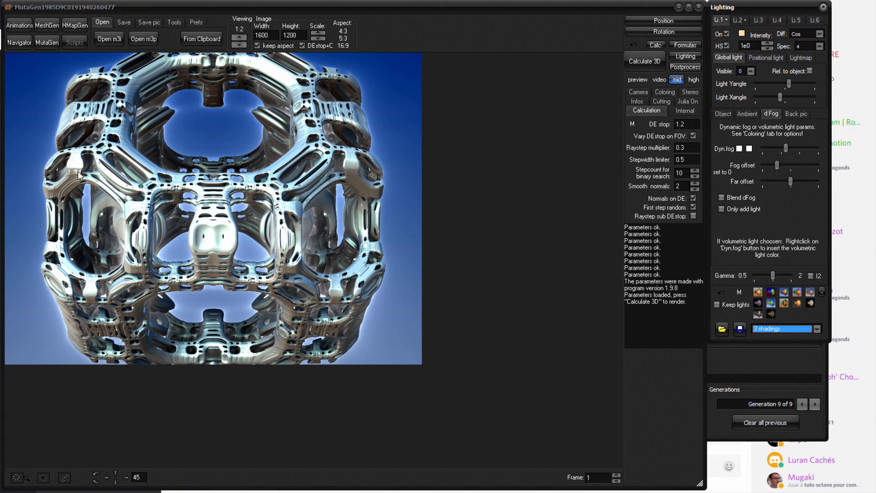
- Turn the view right by 45 degrees and set up a video-preset render 1280 pixels wide with keep aspect off
left_click(126, 477)
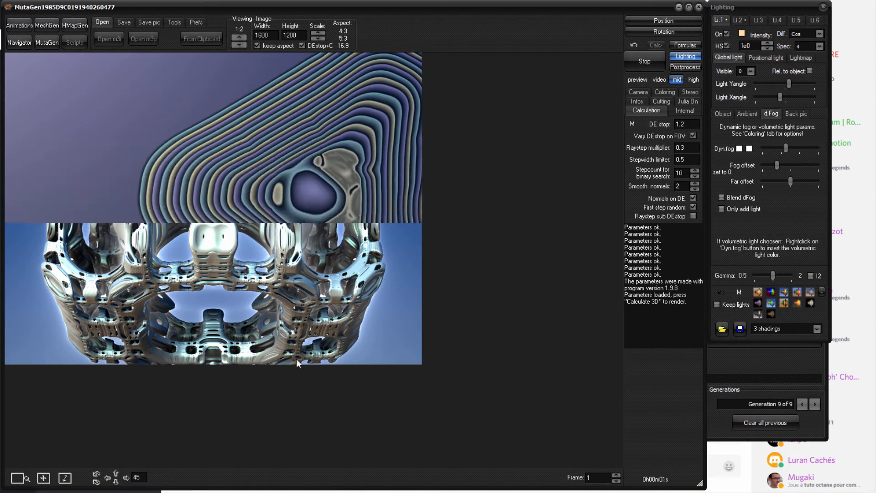
left_click(659, 79)
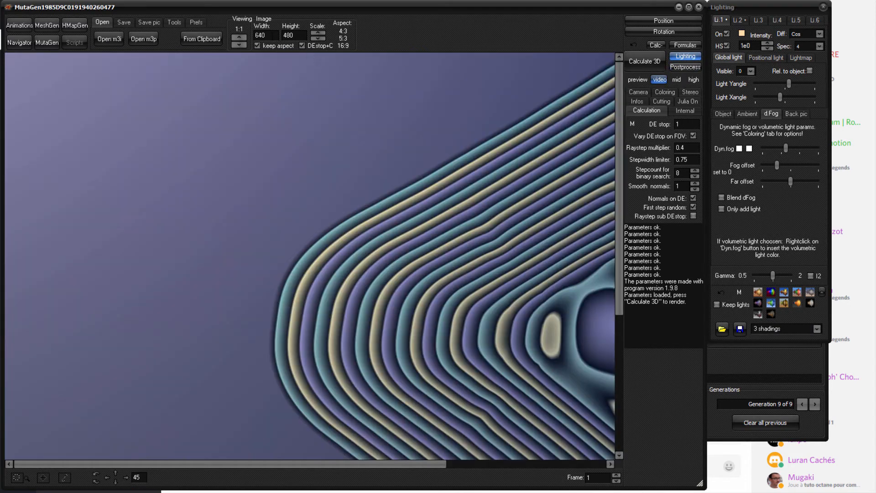
left_click_drag(275, 35, 222, 39)
type("1280")
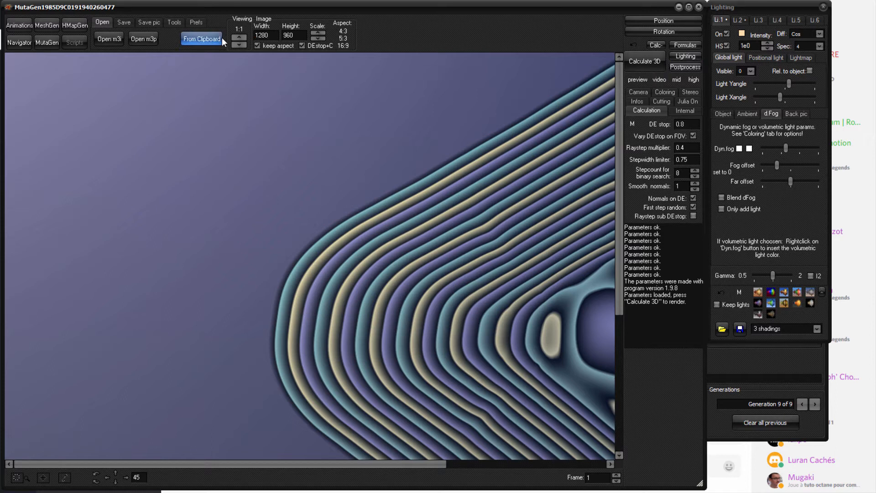
left_click_drag(297, 36, 265, 41)
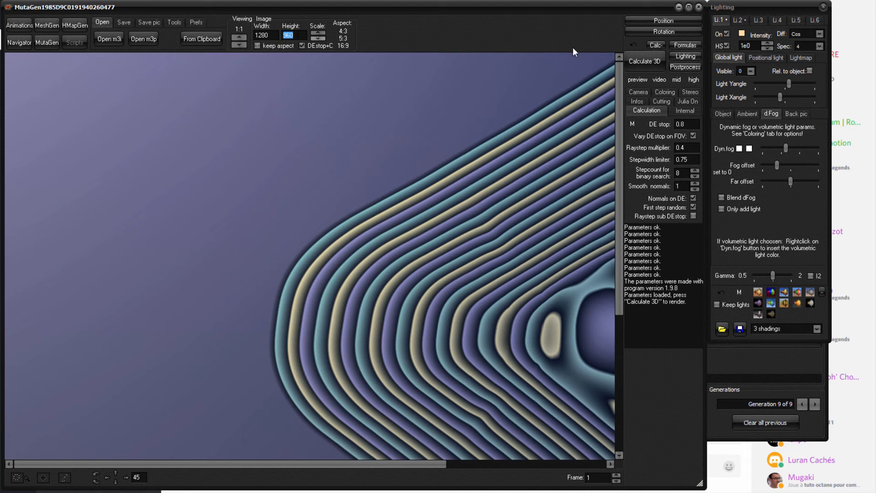
- Calculate the turned view in 3D and inspect the render at 1:1 and 1:2 viewing scale
left_click(637, 60)
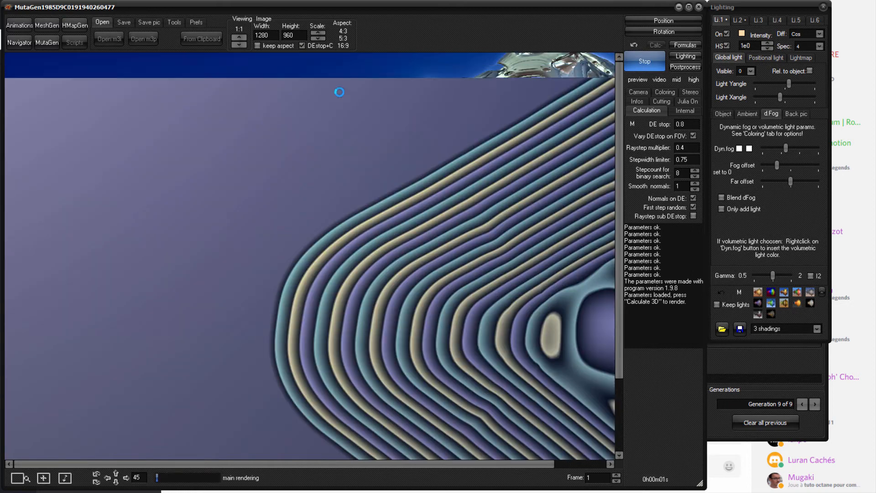
left_click(238, 44)
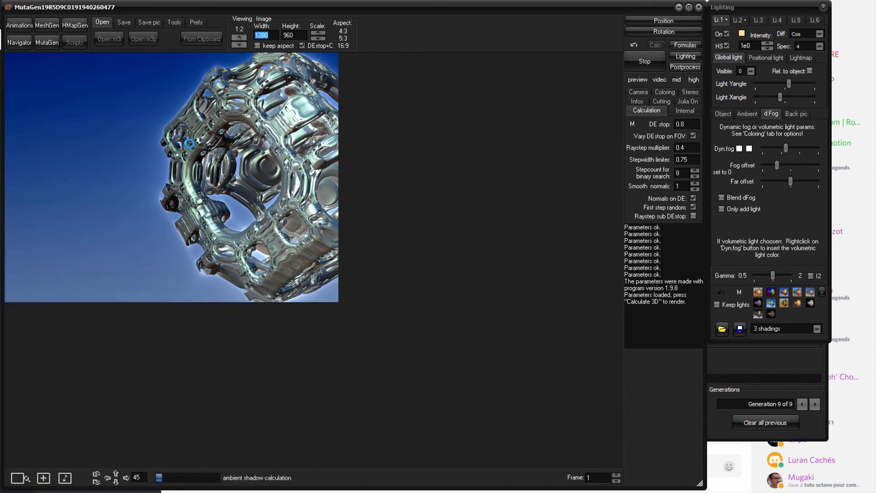
left_click(238, 37)
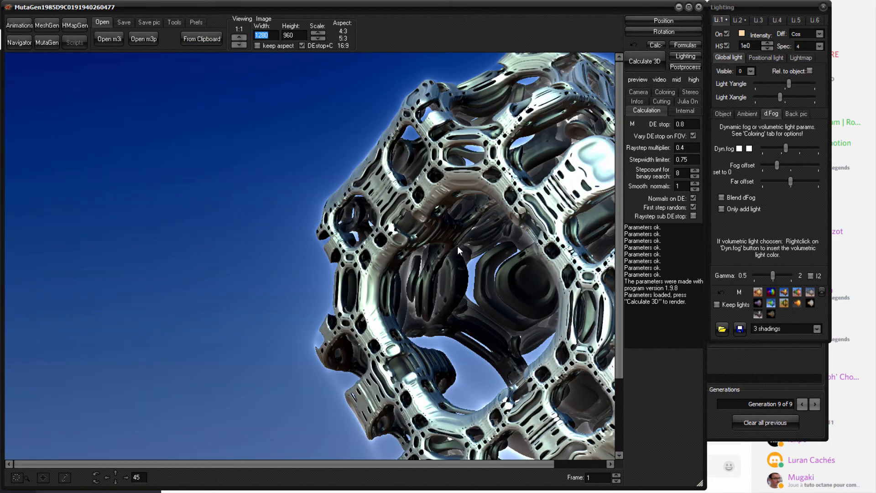
left_click(232, 45)
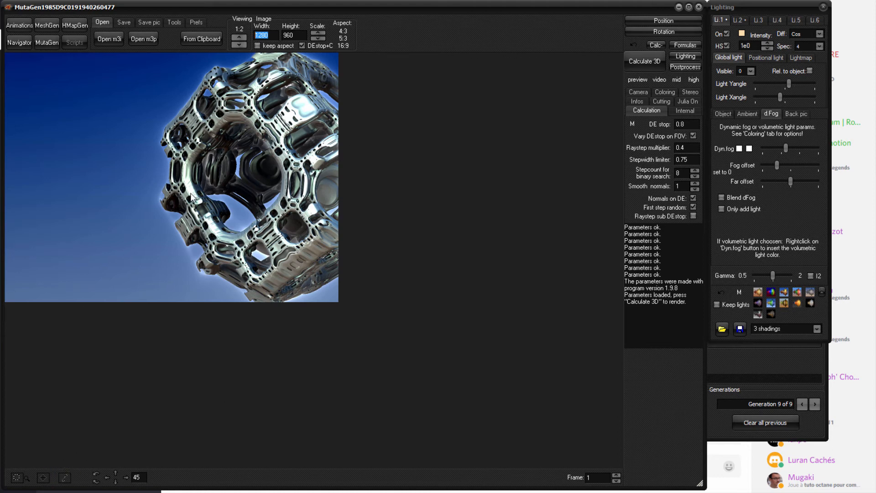
- Insert the main parameters into the Navigator and move the camera through the fractal to a zoom of about 1.14
left_click(16, 42)
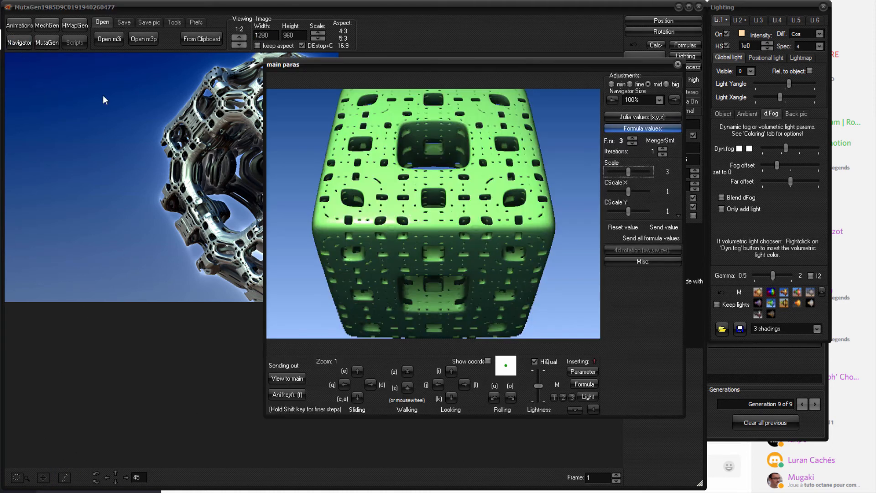
left_click(576, 372)
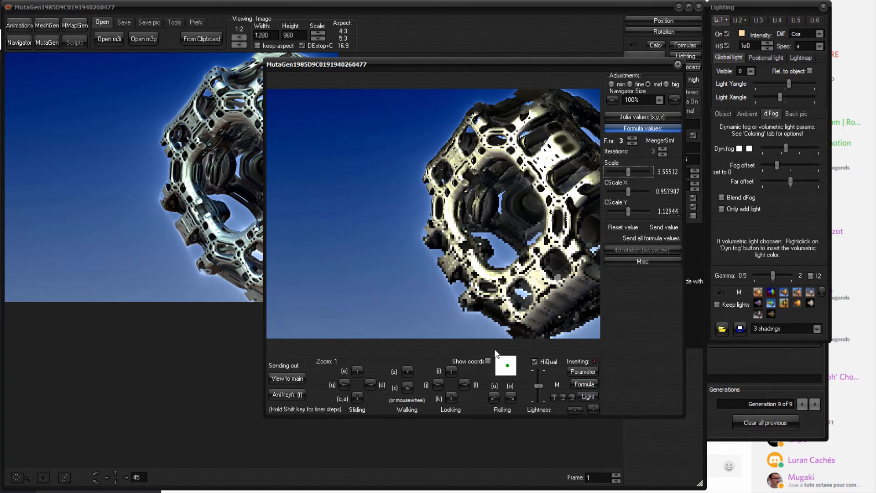
scroll(496, 354, "up", 5)
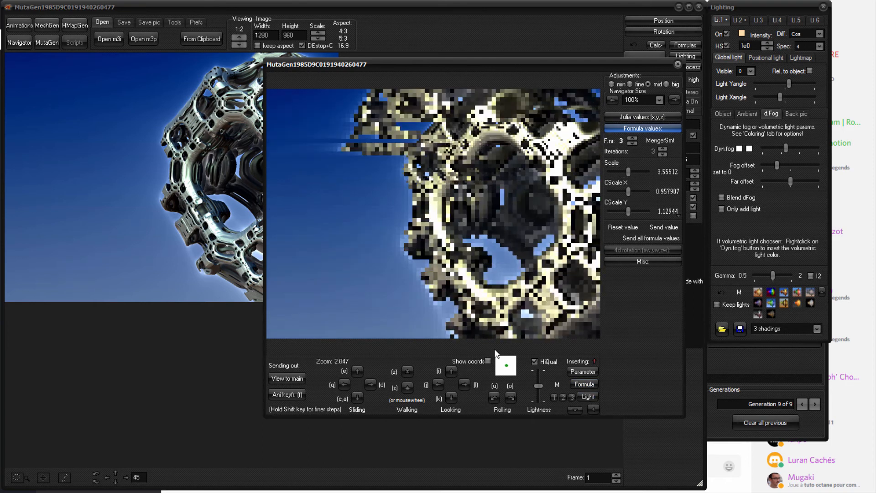
scroll(496, 354, "down", 3)
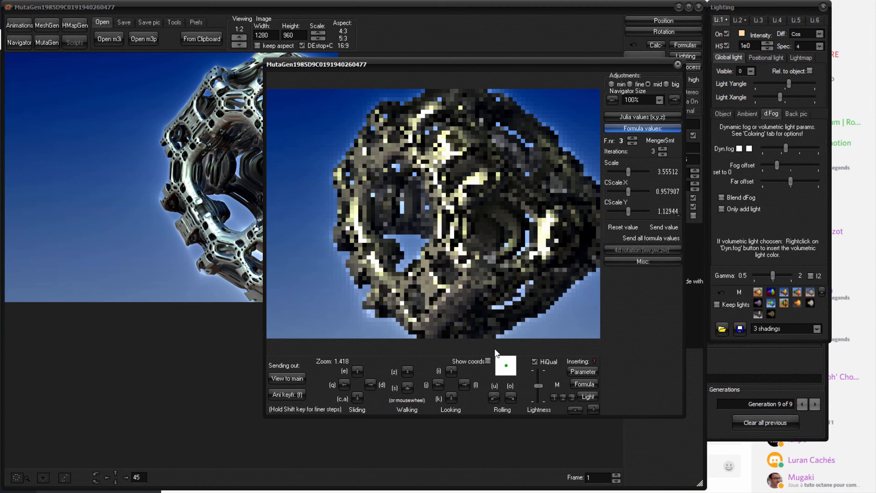
scroll(496, 353, "down", 1)
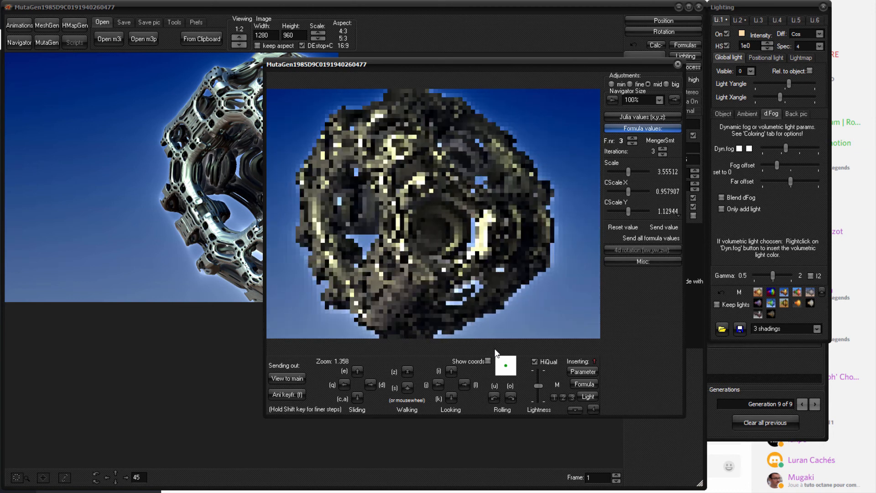
scroll(496, 353, "down", 1)
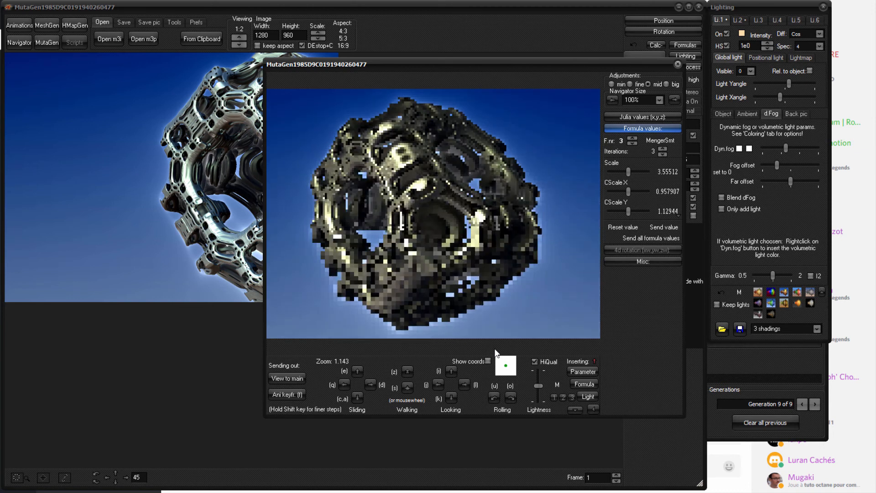
- Move the Navigator camera closer to a zoom of 1.258, send the view to the main window and close the Navigator
scroll(496, 353, "up", 1)
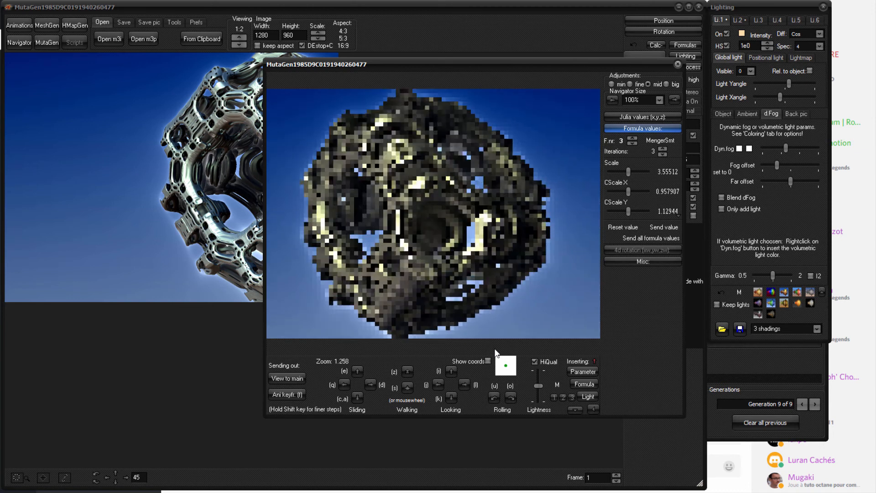
left_click(287, 380)
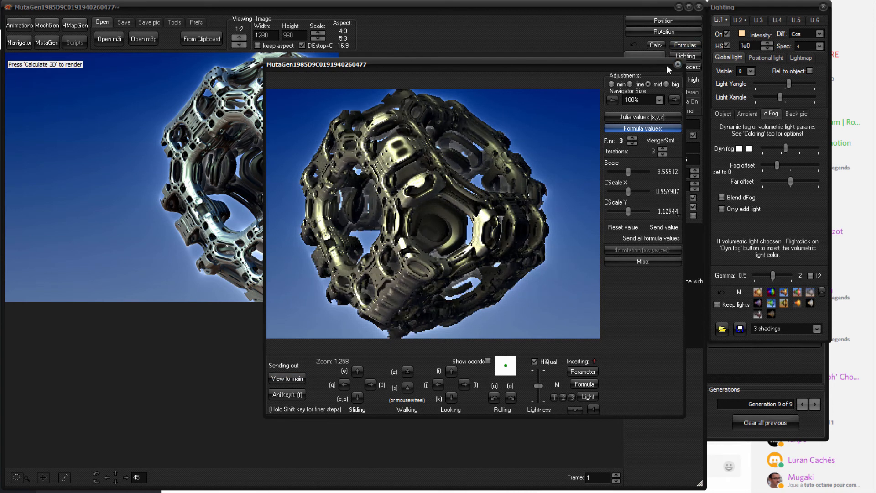
left_click(677, 65)
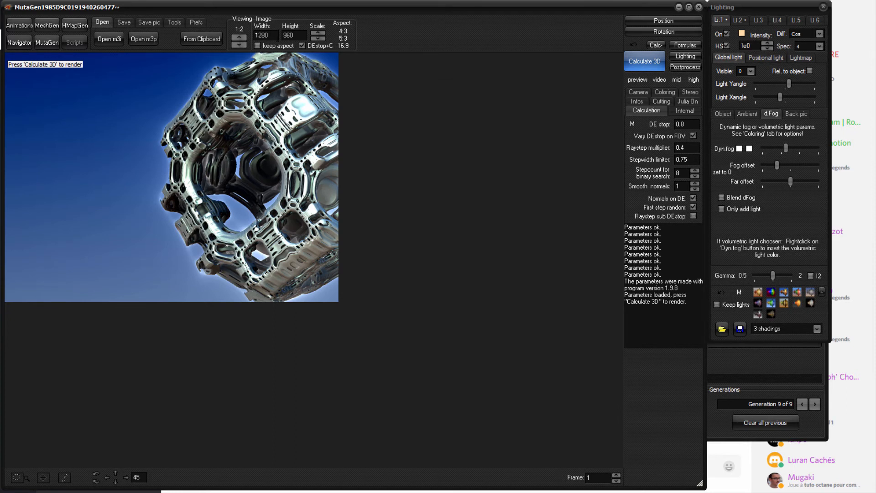
- Set the image to 3000 pixels wide with a 16:9 aspect and calculate it in 3D
type("3")
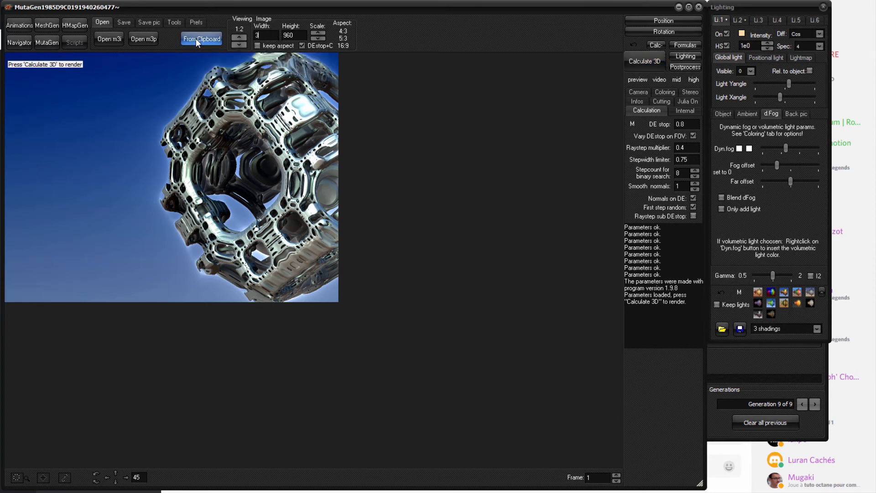
type("000")
left_click(258, 46)
left_click(342, 46)
key("shift+Tab")
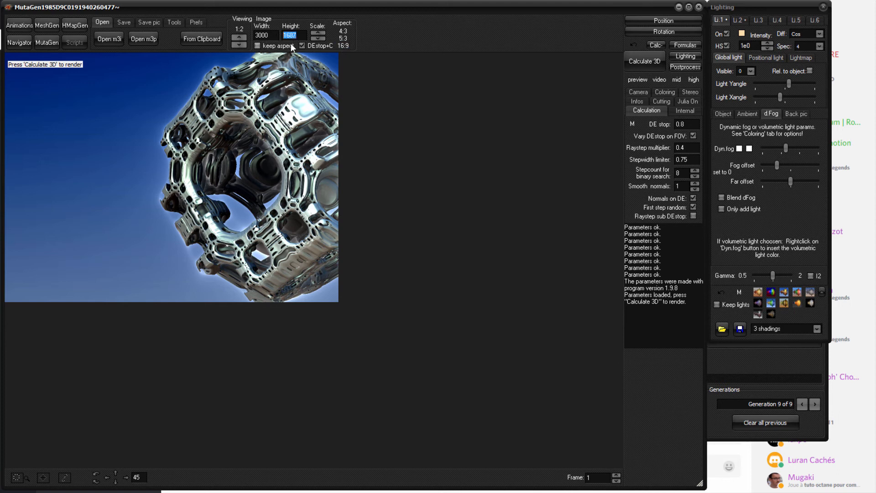
left_click(643, 61)
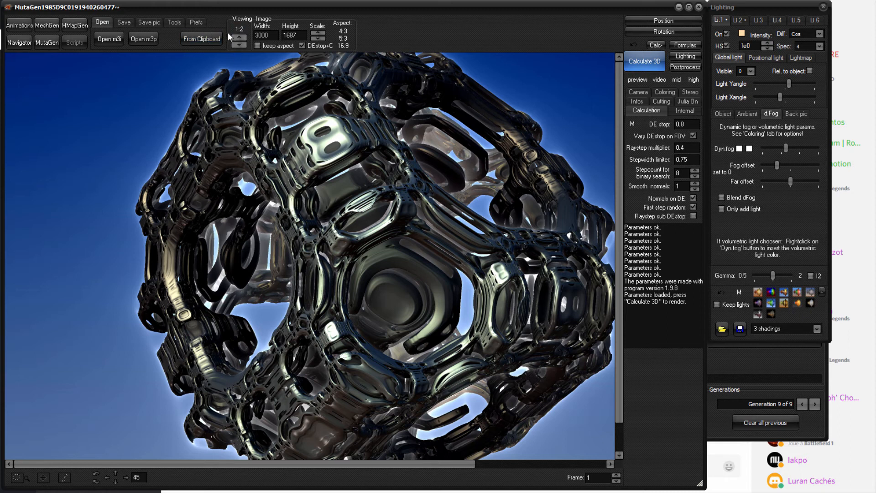
- Inspect the large render's details at viewing scales from 1:1 to 1:4, finishing at 1:2
left_click(239, 37)
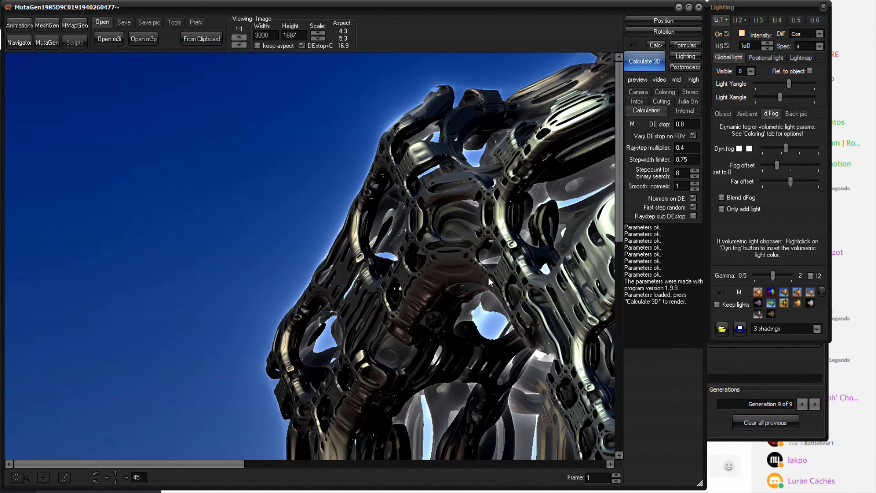
left_click_drag(186, 459, 341, 453)
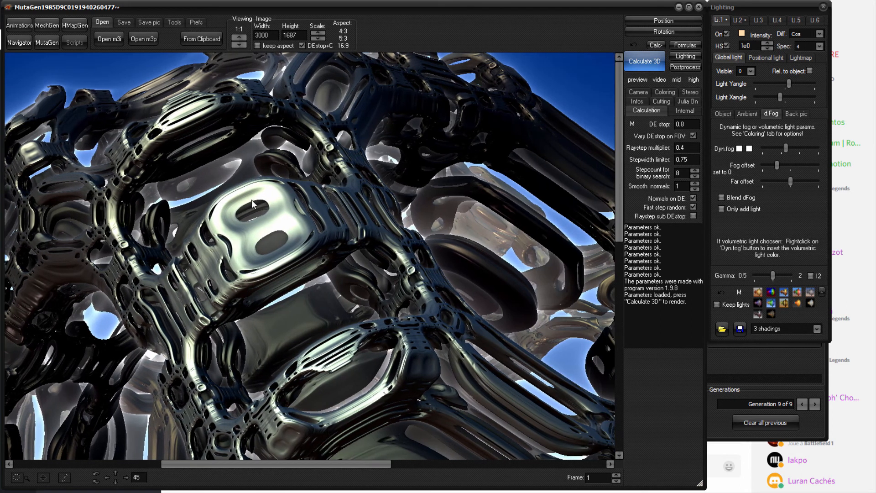
scroll(374, 273, "down", 2)
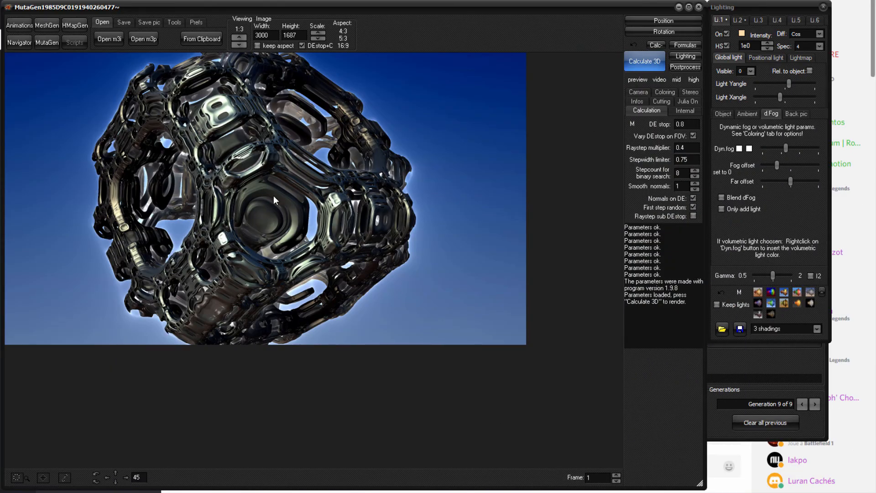
scroll(196, 256, "up", 2)
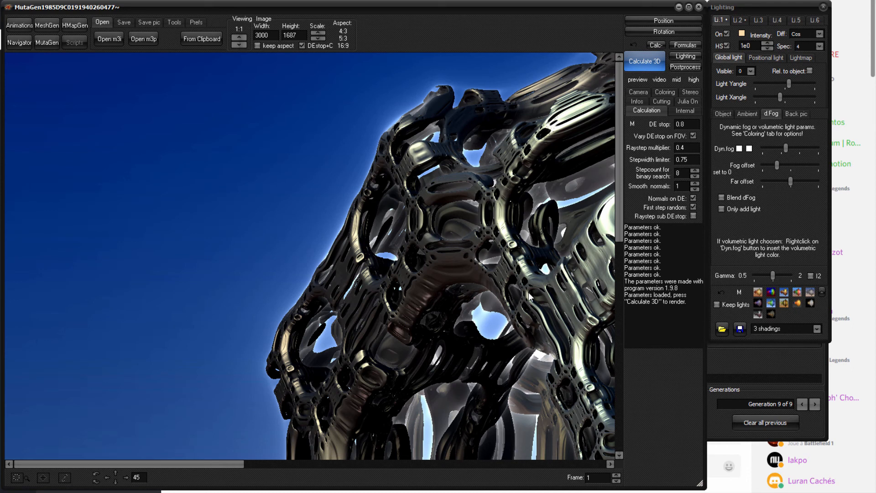
scroll(480, 232, "down", 3)
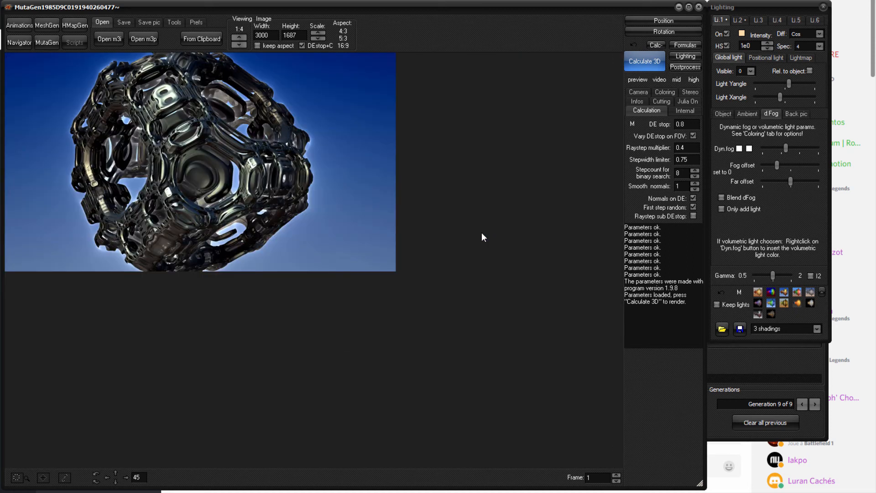
scroll(480, 233, "up", 2)
scroll(418, 207, "down", 1)
scroll(418, 207, "up", 1)
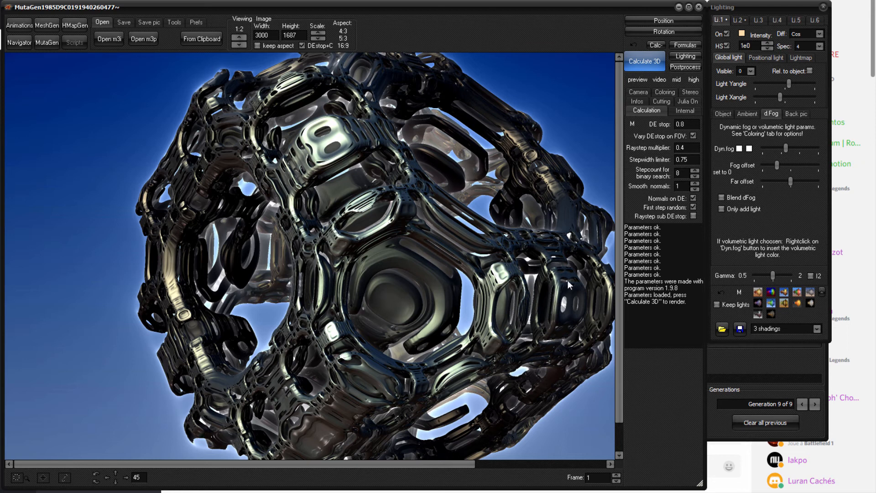
- Open the post-processing options and place their window over the render
left_click(684, 67)
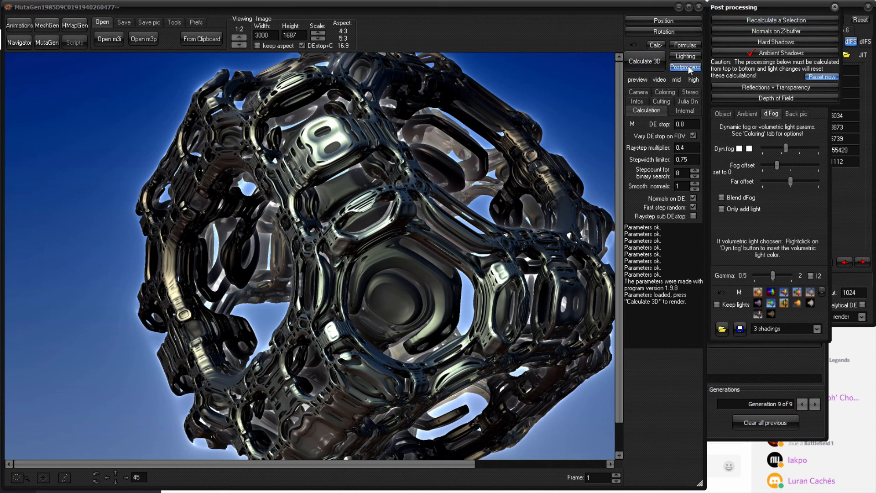
left_click_drag(760, 9, 522, 88)
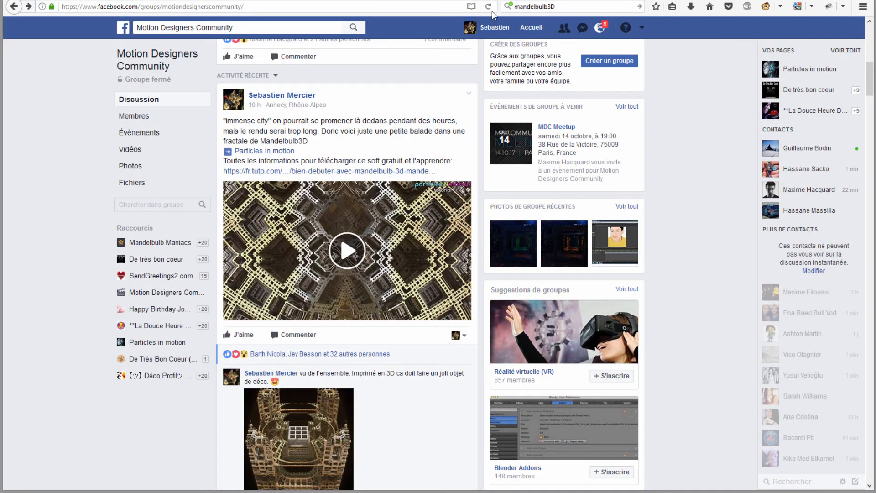
- Look through the description, table of contents and sample images of the Tuto.com Mandelbulb course in the browser
key("Return")
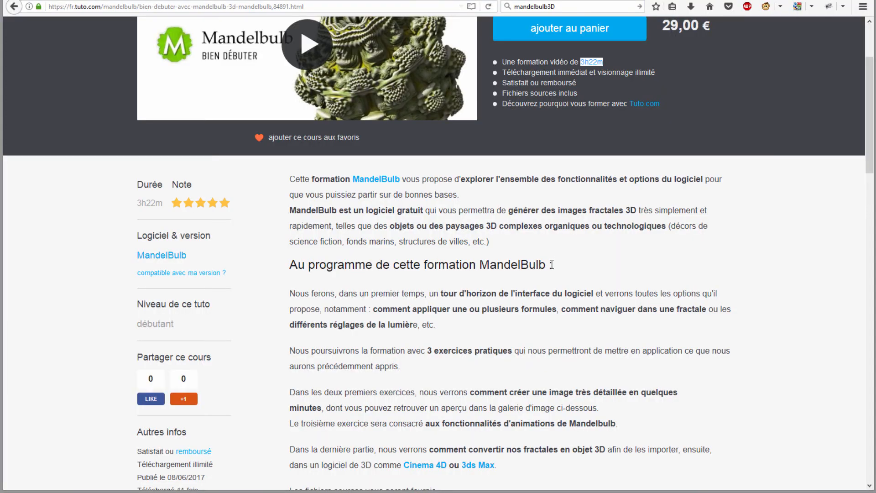
scroll(579, 276, "down", 10)
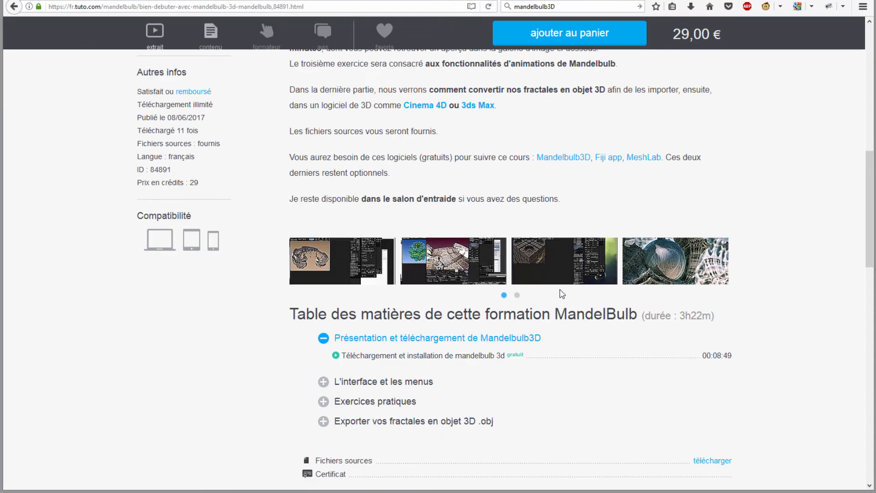
scroll(649, 254, "up", 2)
left_click(649, 254)
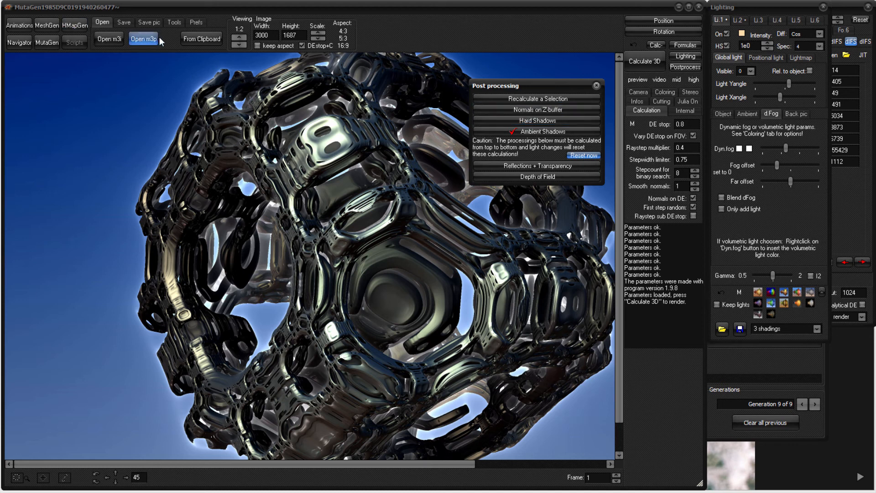
- Close the post-processing window and save the render as a JPEG in the Bureau (desktop) folder under the proposed file name
left_click(596, 85)
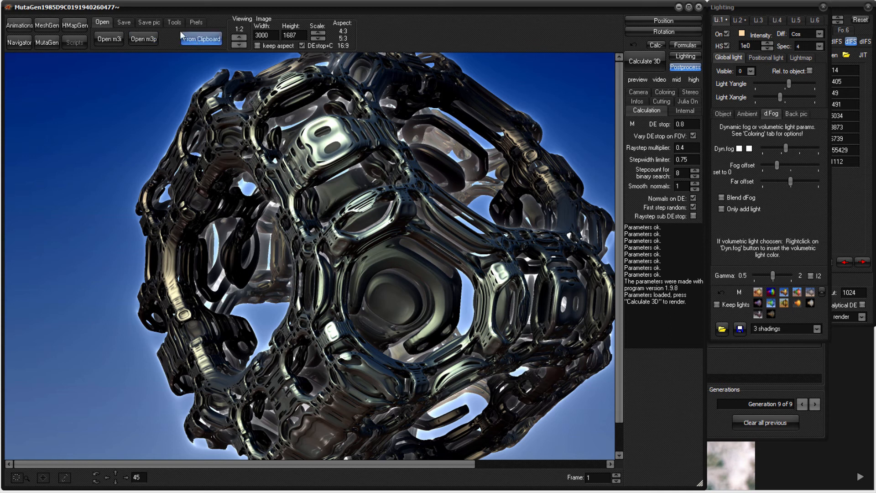
left_click(124, 24)
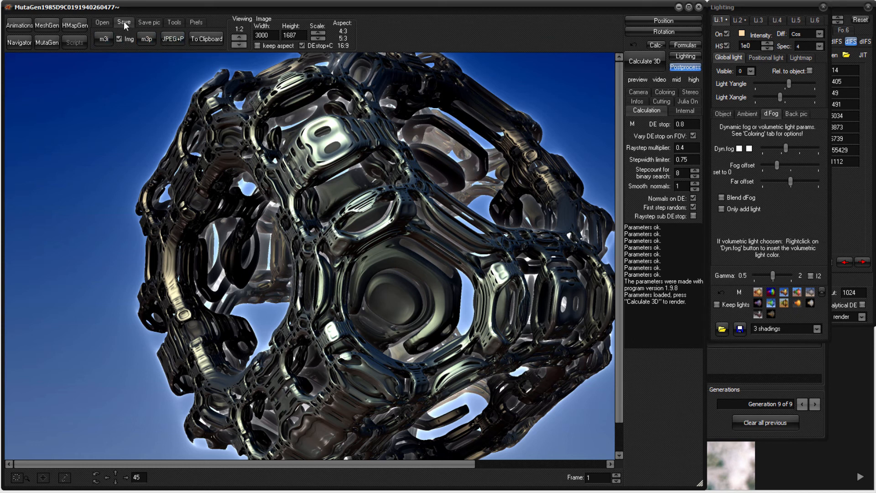
left_click(170, 39)
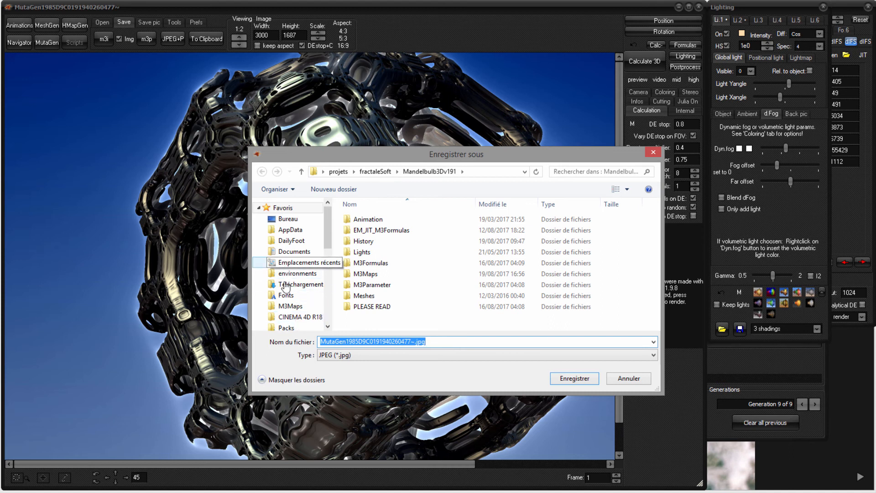
left_click(286, 221)
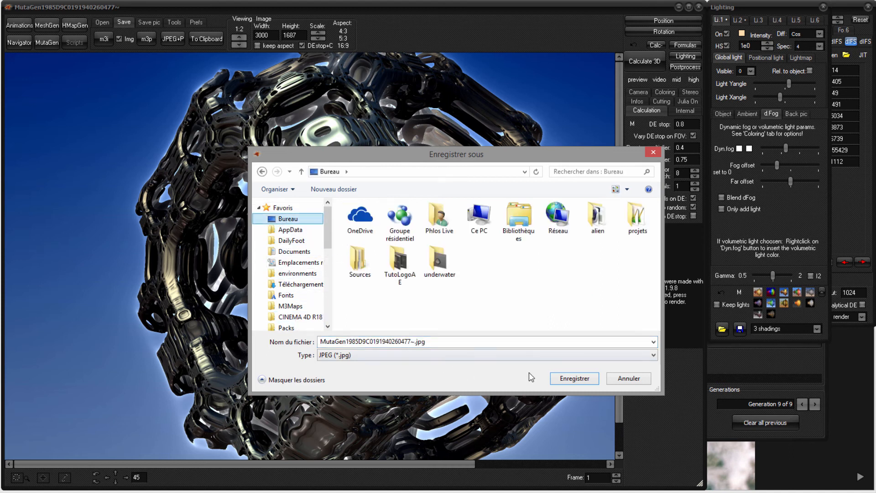
double_click(413, 343)
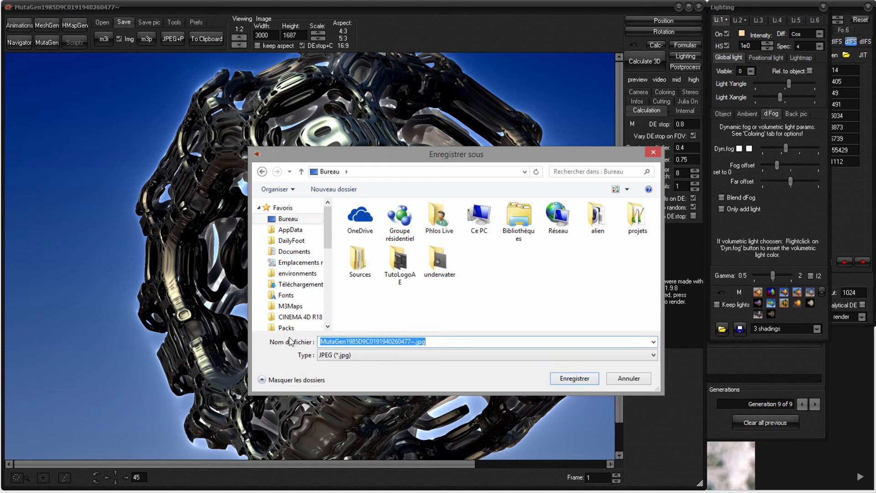
left_click(569, 380)
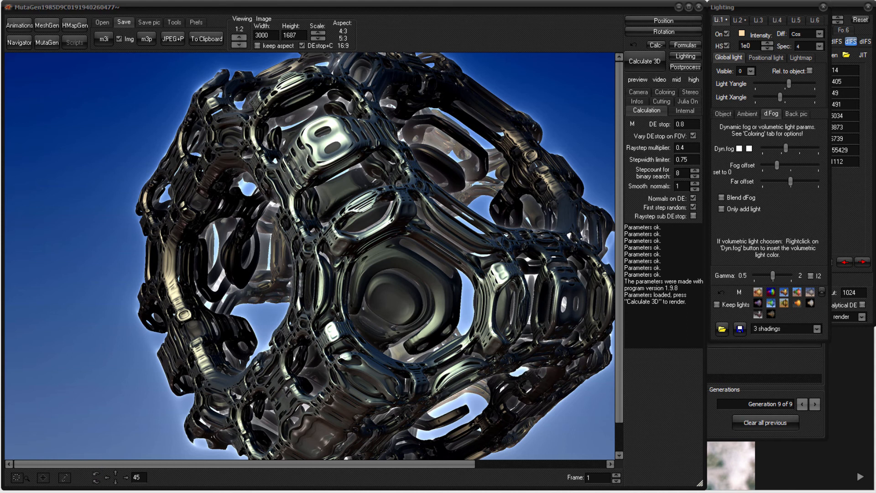
- View the saved JPEG in a maximized Windows photo viewer and zoom in and out on the fractal
left_click_drag(0, 31, 577, 114)
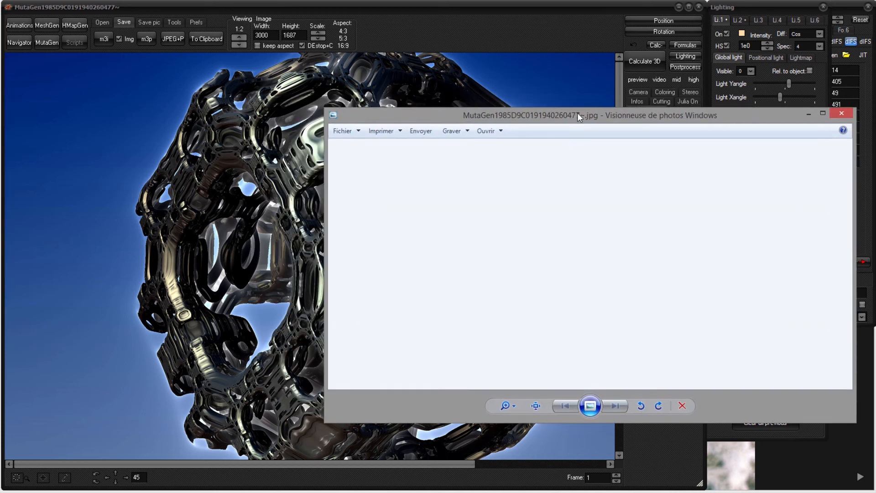
left_click(824, 117)
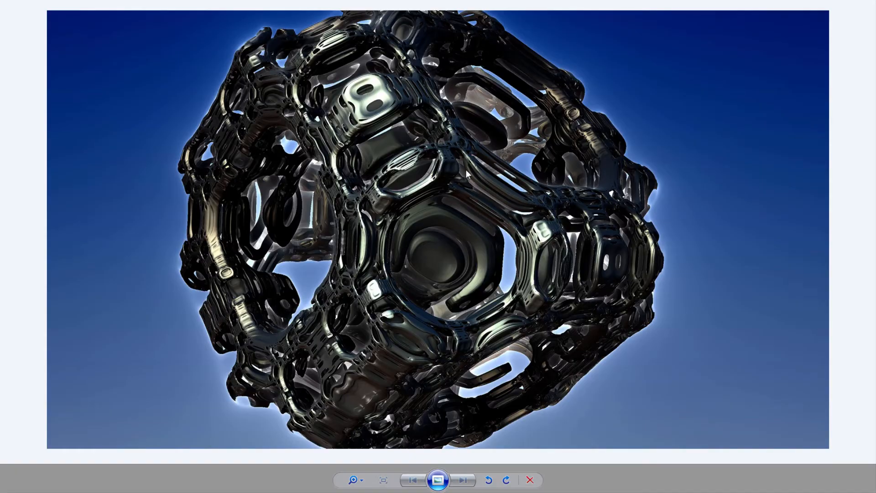
scroll(443, 197, "up", 5)
scroll(443, 197, "down", 5)
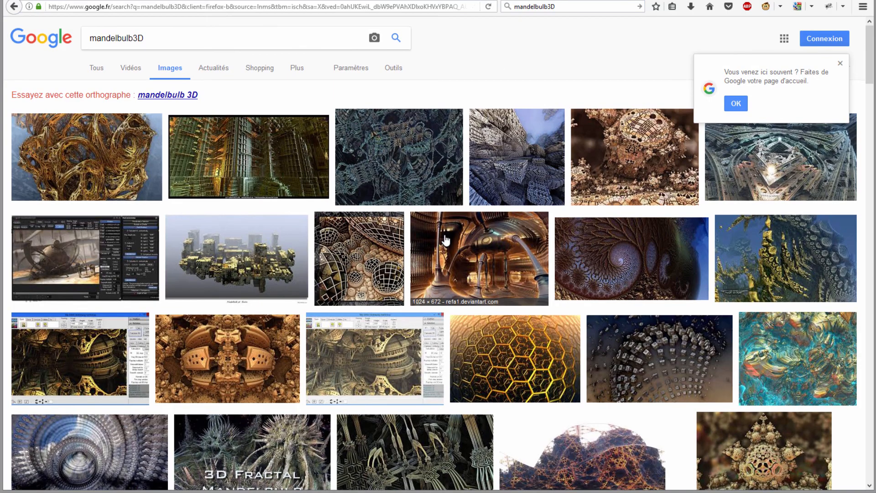
- Browse the Google Images results for "mandelbulb3D" for example fractals and return to the Mandelbulb 3D render
scroll(446, 239, "down", 6)
scroll(447, 240, "down", 10)
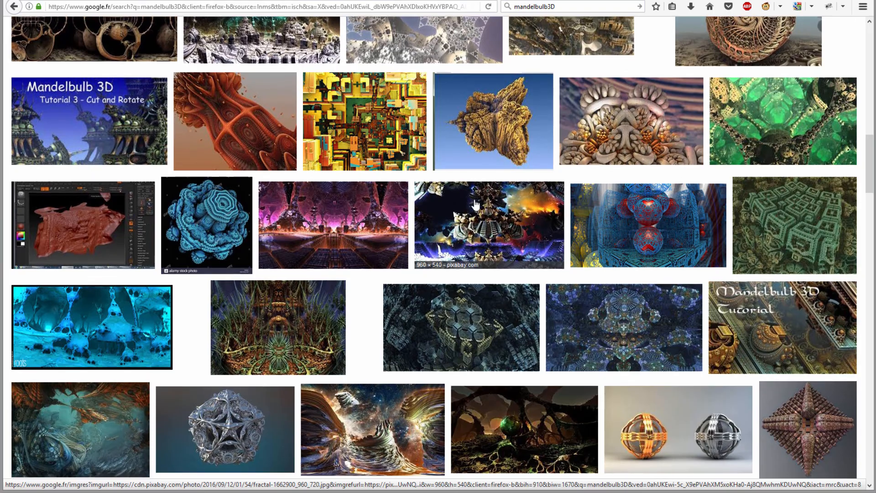
scroll(477, 201, "down", 12)
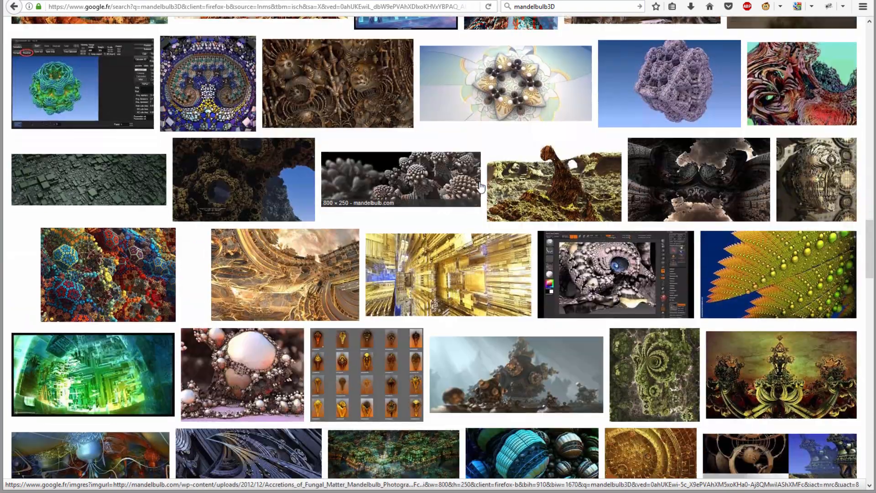
scroll(513, 292, "down", 3)
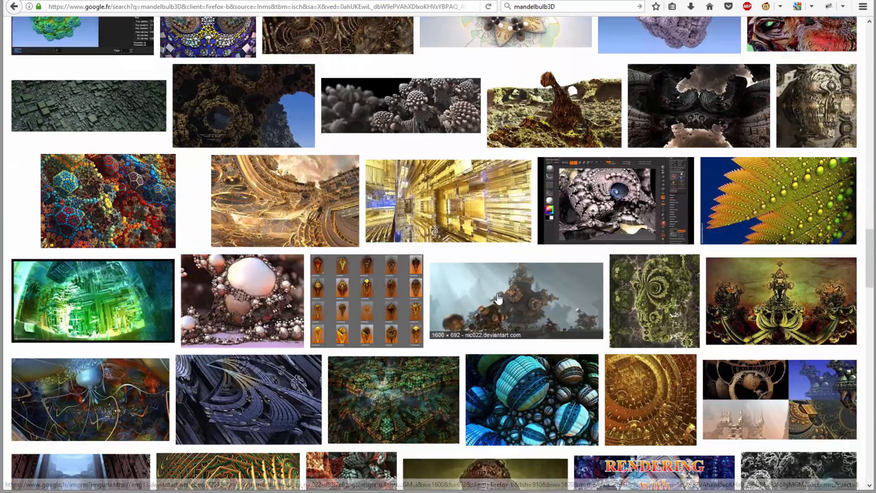
scroll(470, 217, "down", 8)
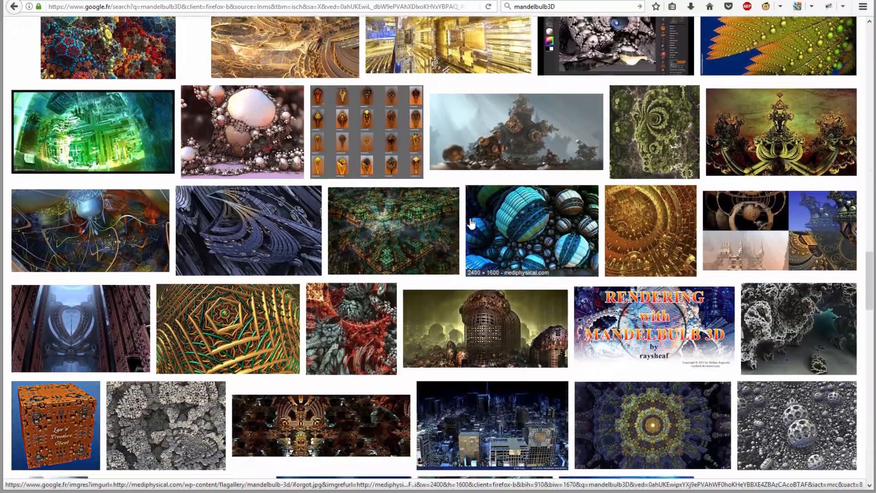
scroll(471, 223, "down", 3)
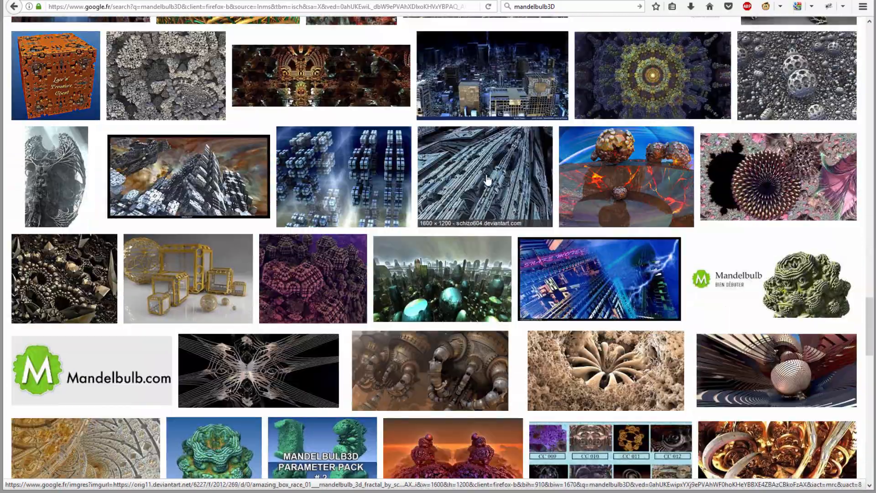
scroll(487, 178, "up", 11)
scroll(488, 179, "up", 15)
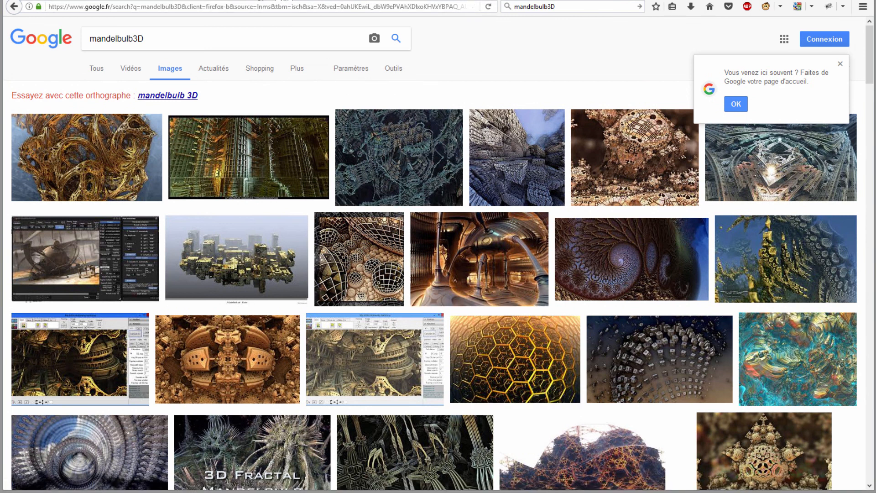
left_click(422, 491)
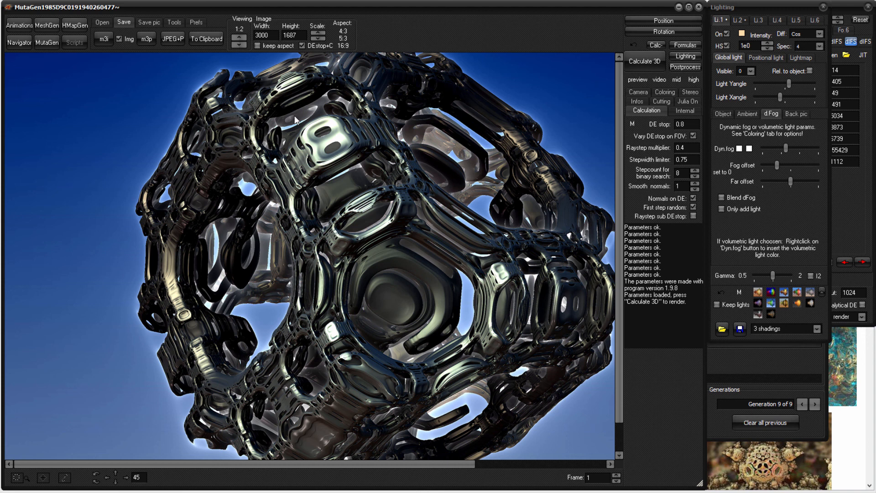